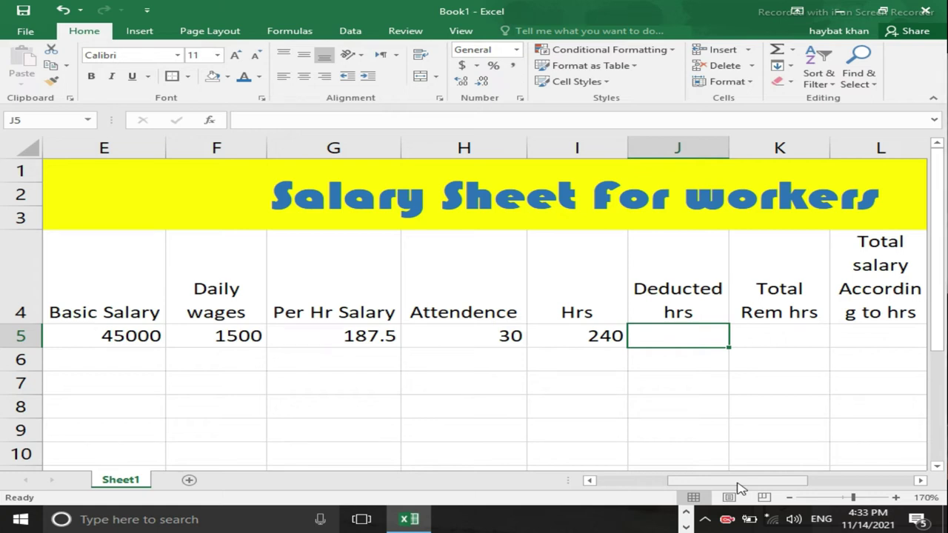
# - Enter 5 deducted hours in J5 and set K5 to =I5-J5, giving 235 remaining hours
pyautogui.write('5')
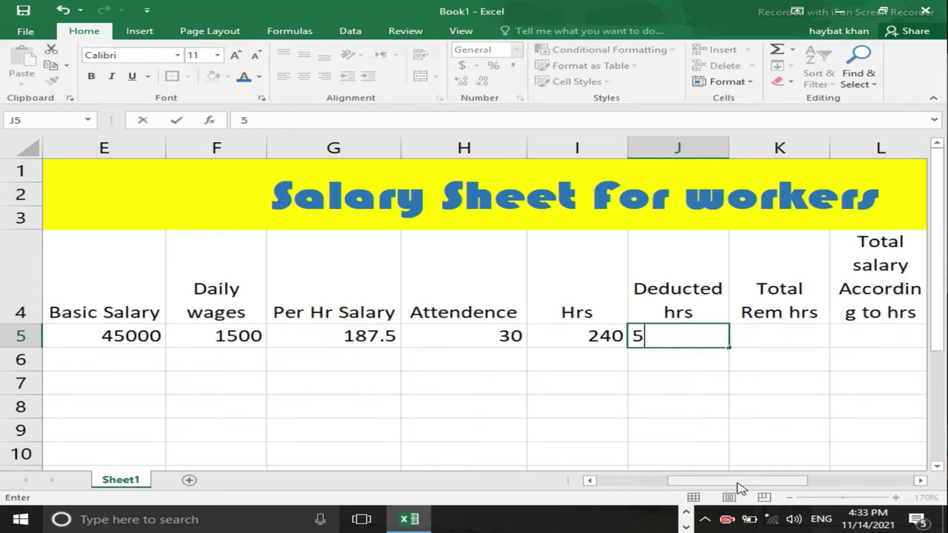
pyautogui.press('Tab')
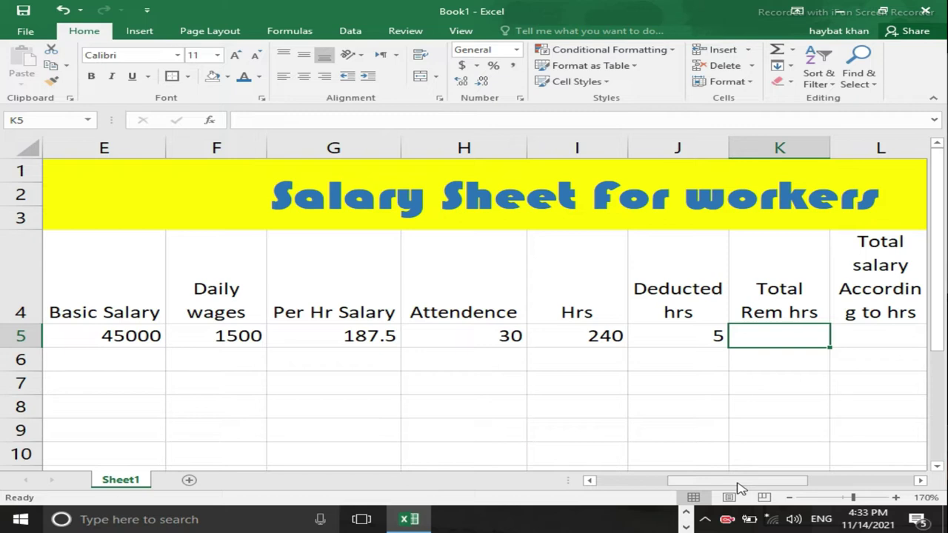
pyautogui.write('=')
pyautogui.press('Left')
pyautogui.press('Left')
pyautogui.write('-')
pyautogui.press('Left')
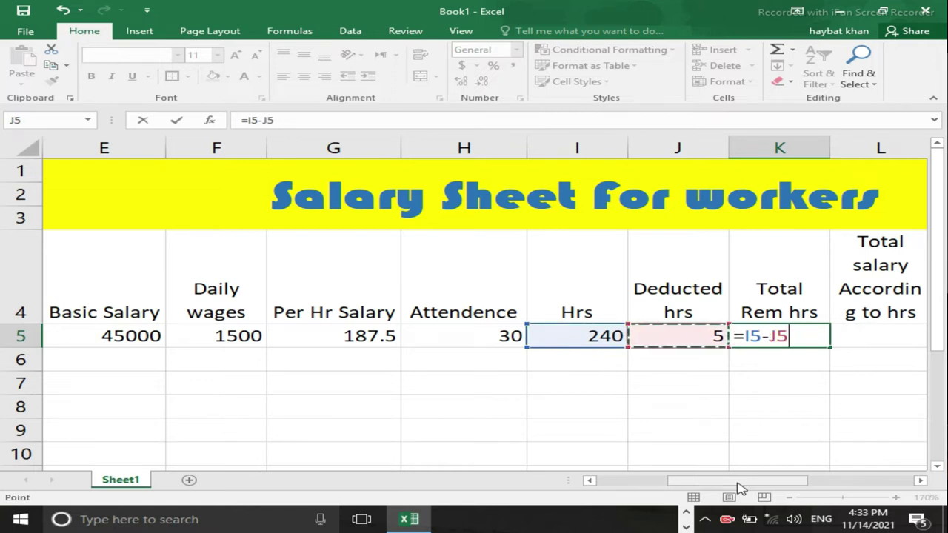
pyautogui.press('Return')
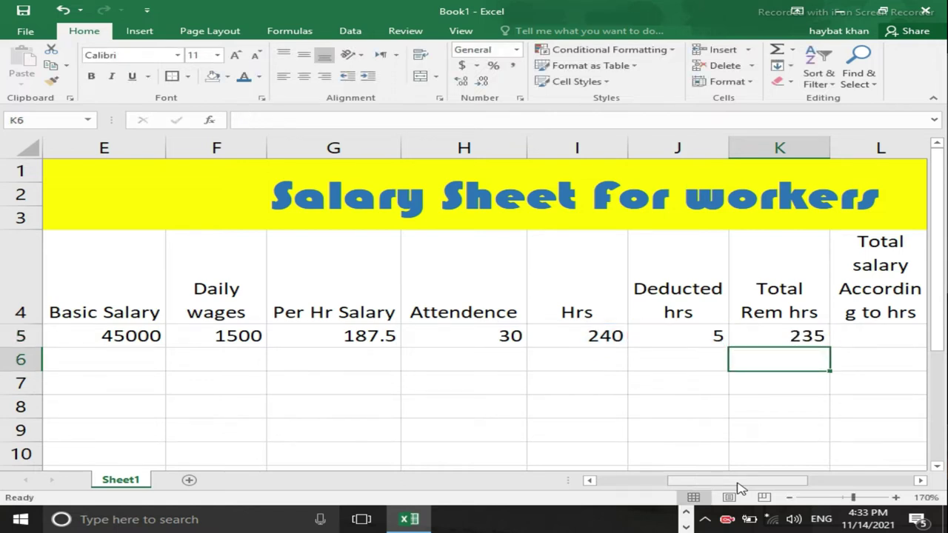
pyautogui.press('Up')
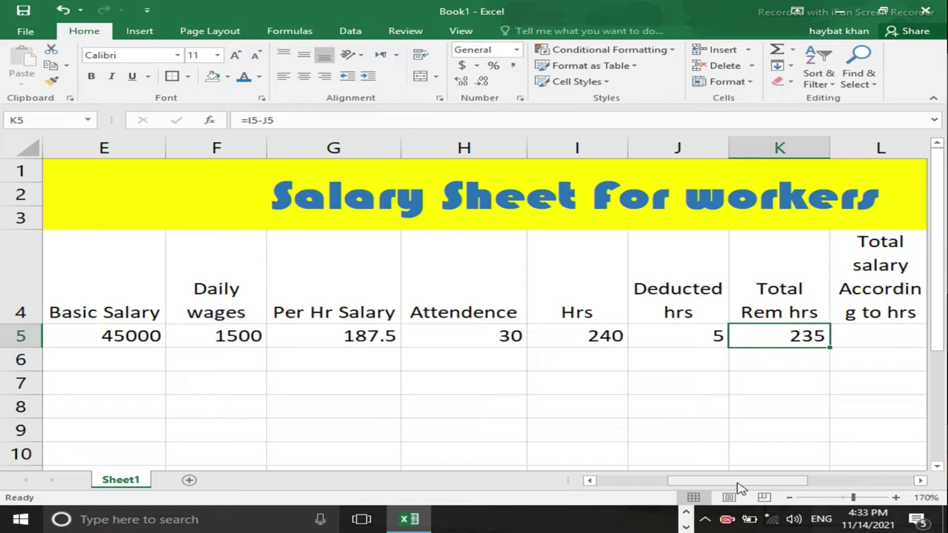
pyautogui.press('Right')
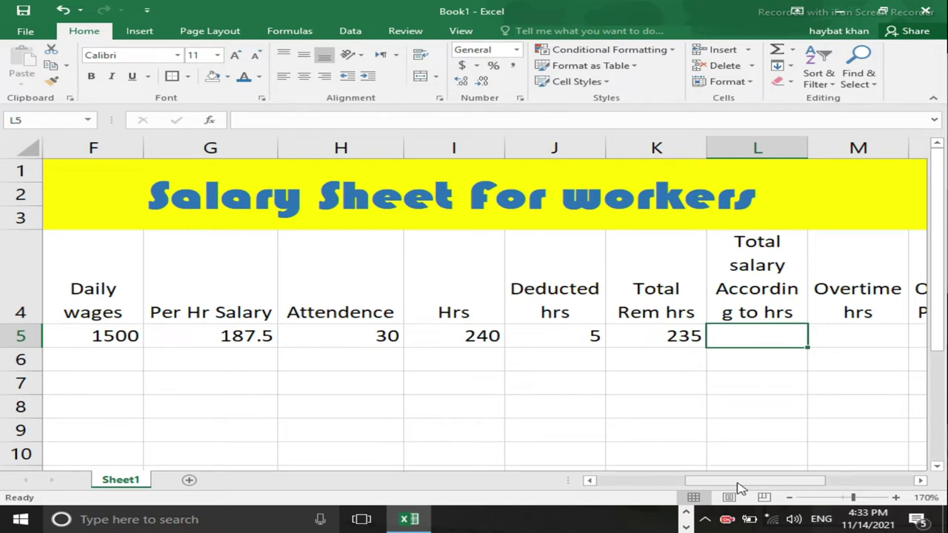
# - Enter =G5*K5 in L5 so the hour-based salary shows 44062.5
pyautogui.write('=')
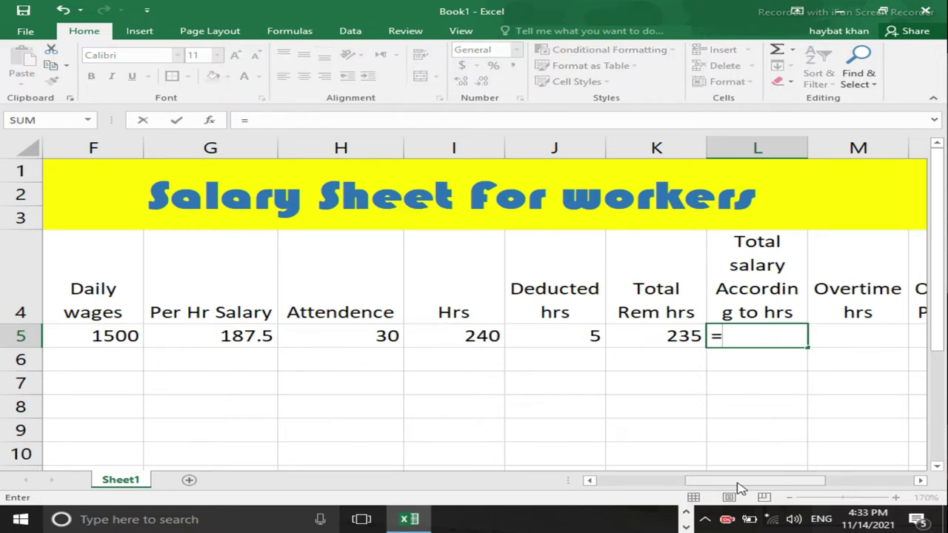
pyautogui.press('Left')
pyautogui.press('Left')
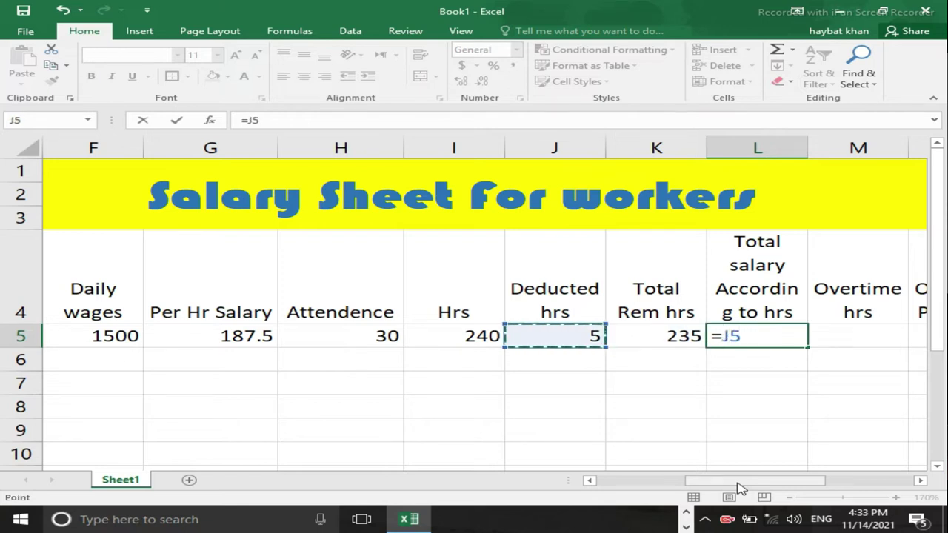
pyautogui.press('Left')
pyautogui.press('Left')
pyautogui.press('Left')
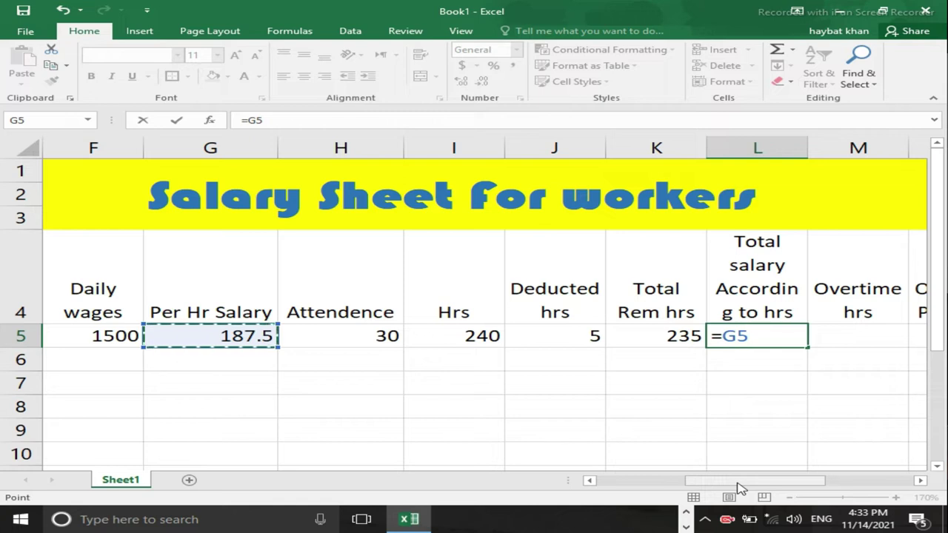
pyautogui.write('*')
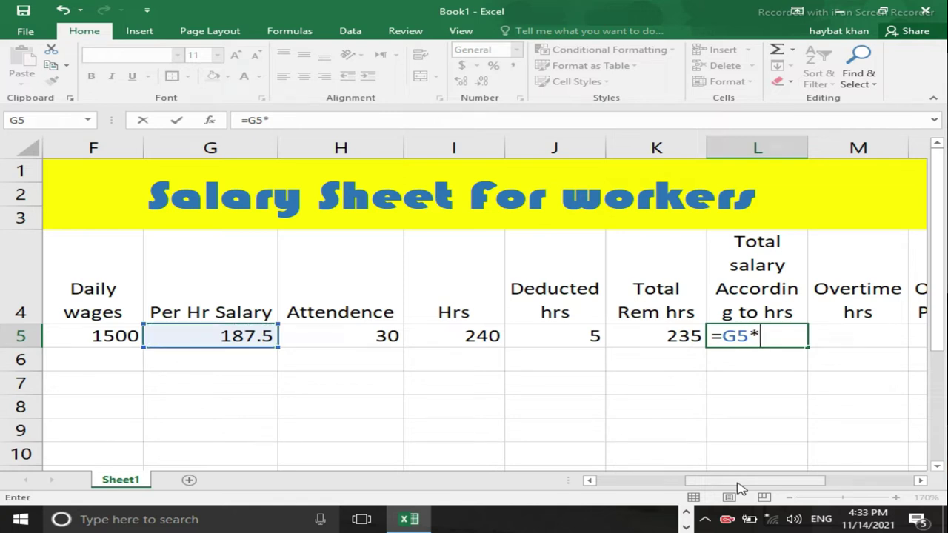
pyautogui.press('Left')
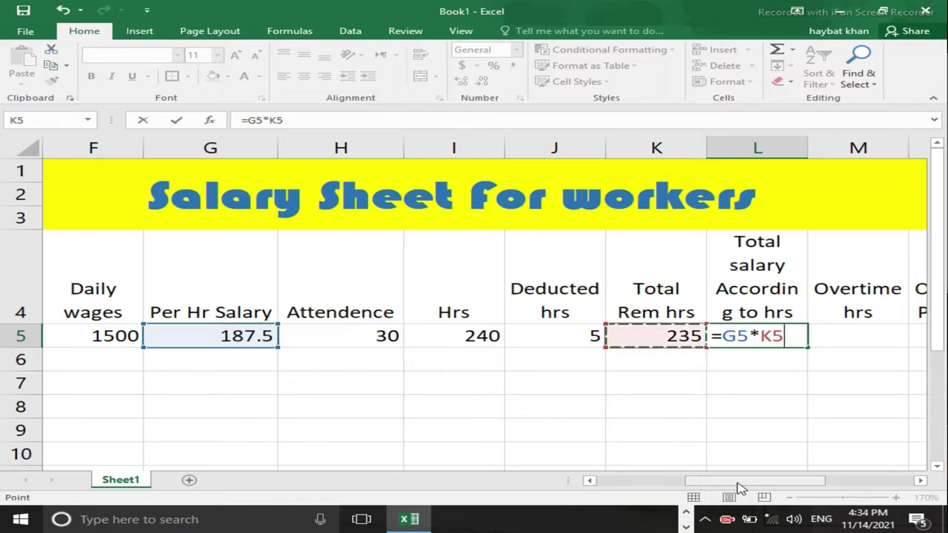
pyautogui.hotkey('ctrl', 'Return')
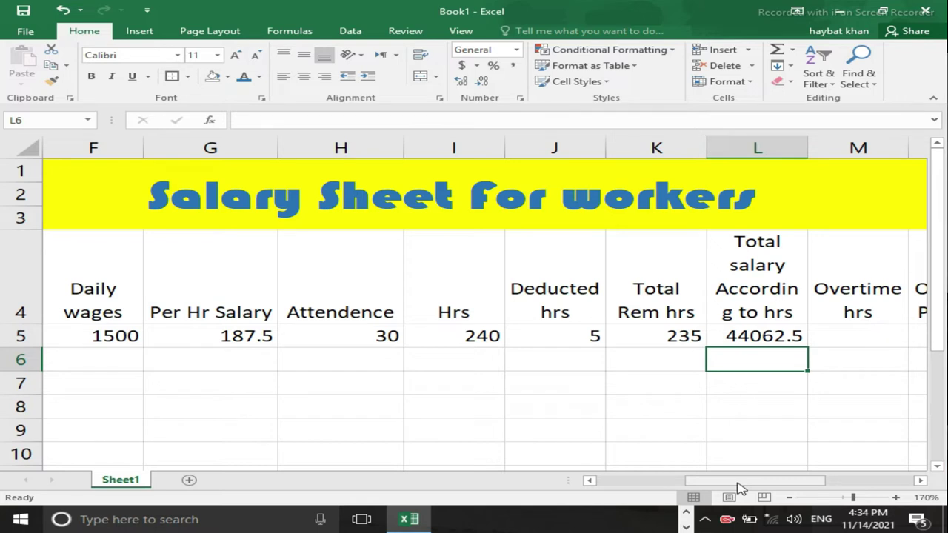
pyautogui.press('Up')
# - Enter 18 overtime hours in M5
pyautogui.press('Right')
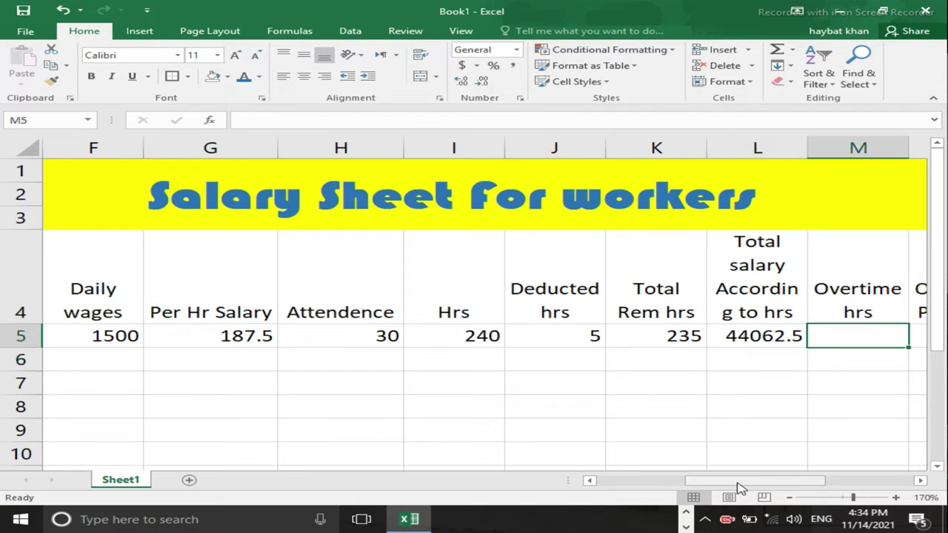
pyautogui.hscroll(1, 739, 487)
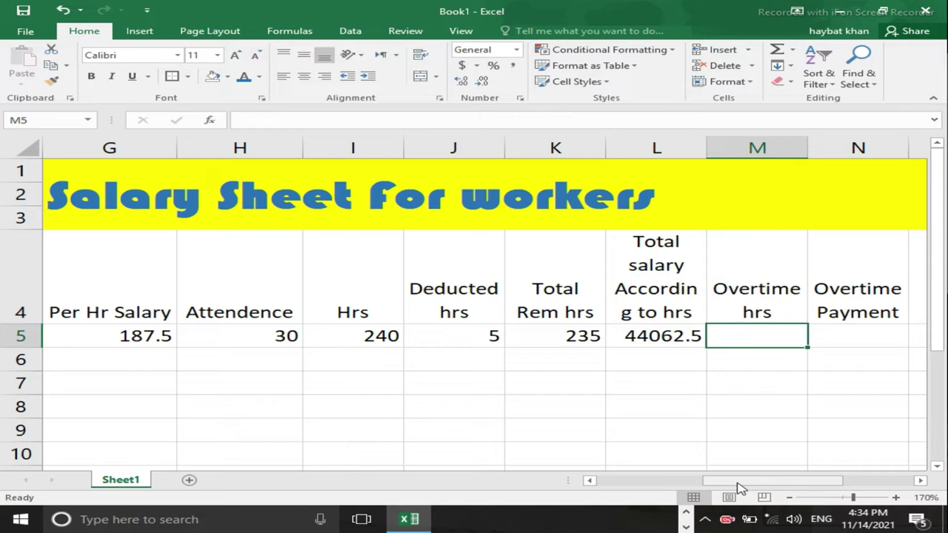
pyautogui.write('18')
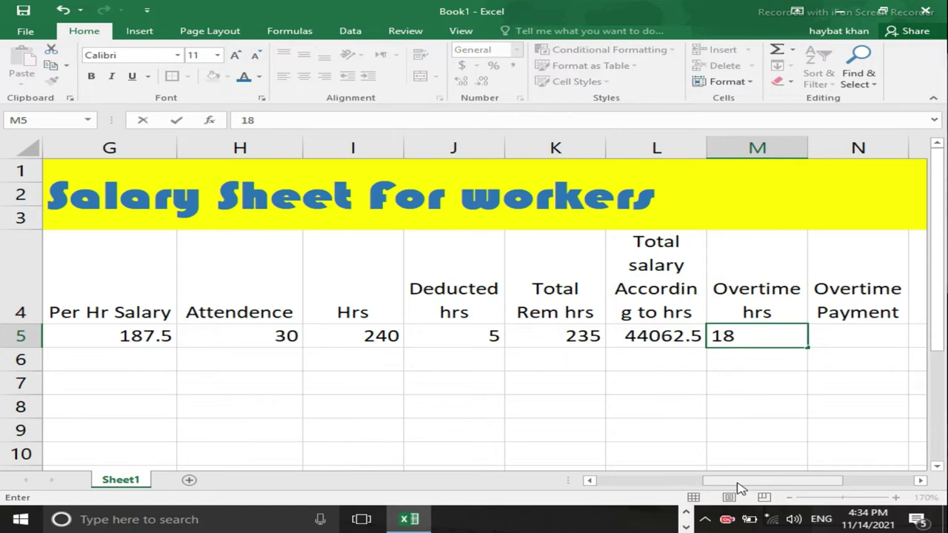
pyautogui.press('Tab')
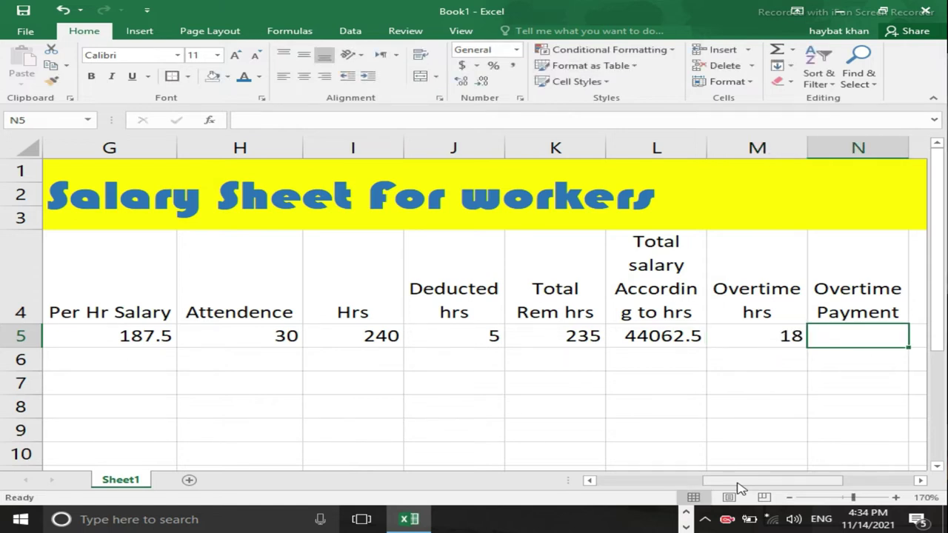
# - Set Overtime Payment in N5 to =M5*G5, showing 3375
pyautogui.write('=')
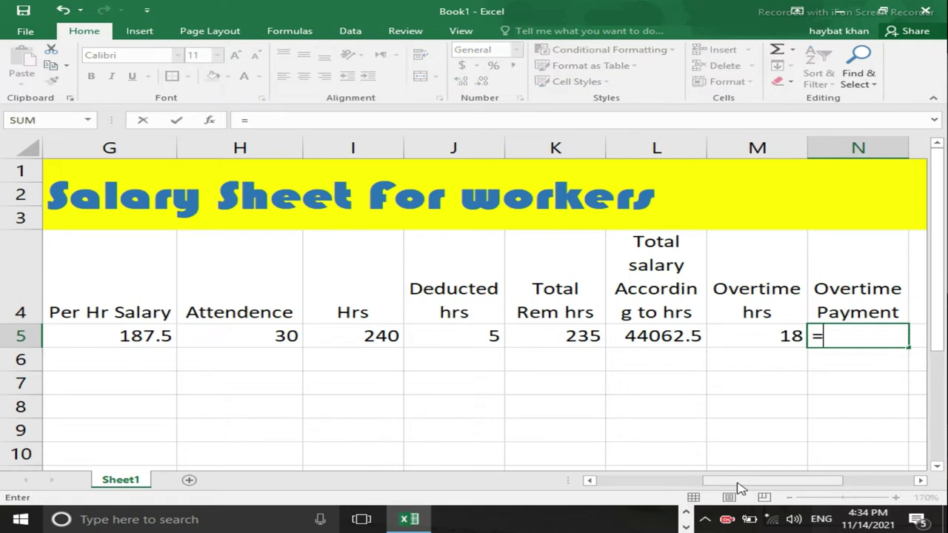
pyautogui.press('Left')
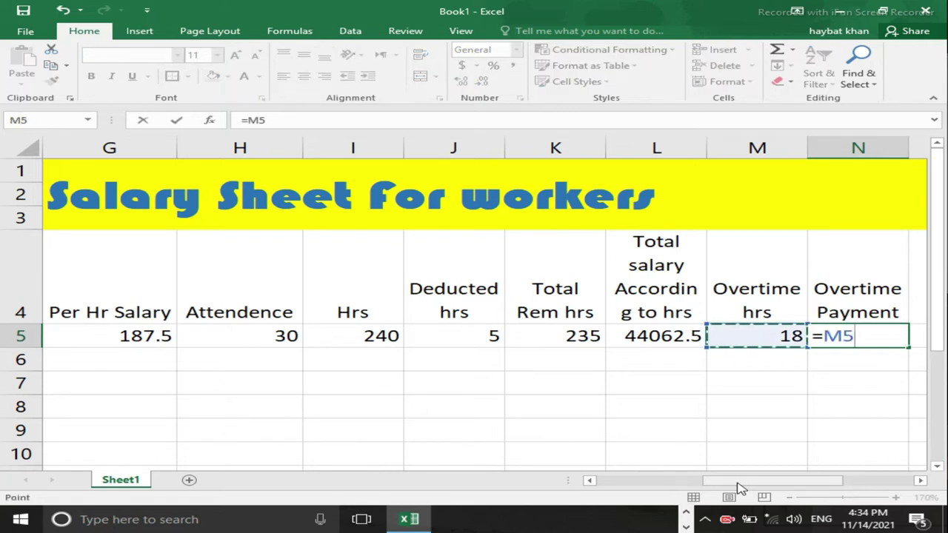
pyautogui.write('*')
pyautogui.press('Left')
pyautogui.press('Left')
pyautogui.press('Left')
pyautogui.press('Left')
pyautogui.press('Left')
pyautogui.press('Left')
pyautogui.press('Left')
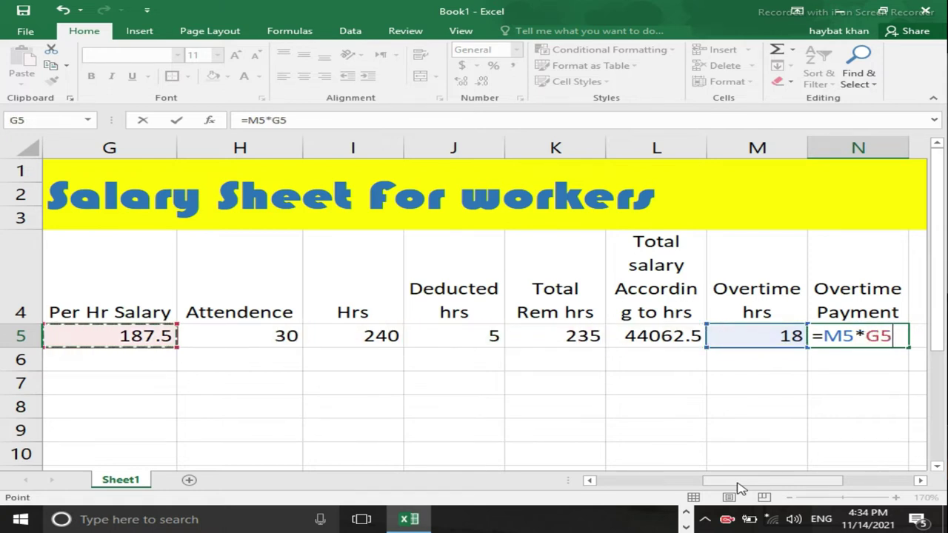
pyautogui.press('Return')
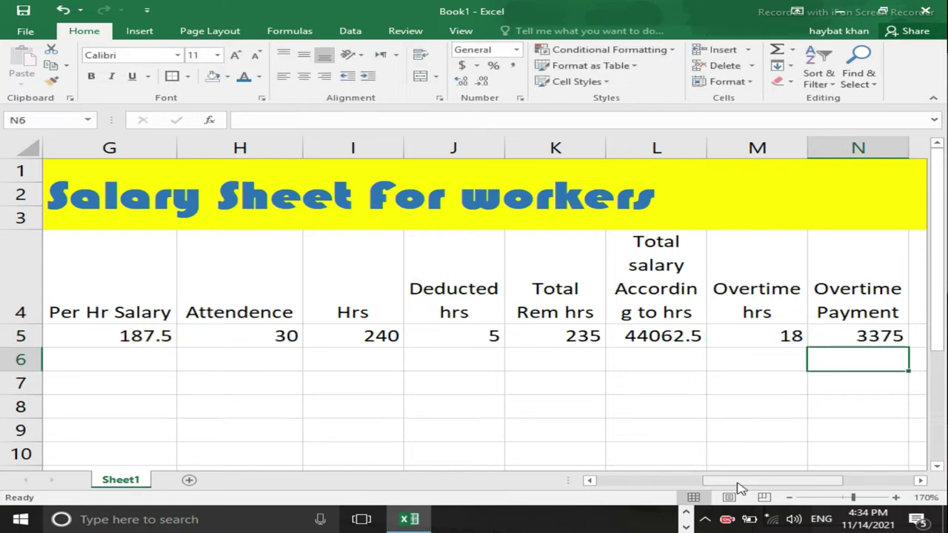
pyautogui.press('Up')
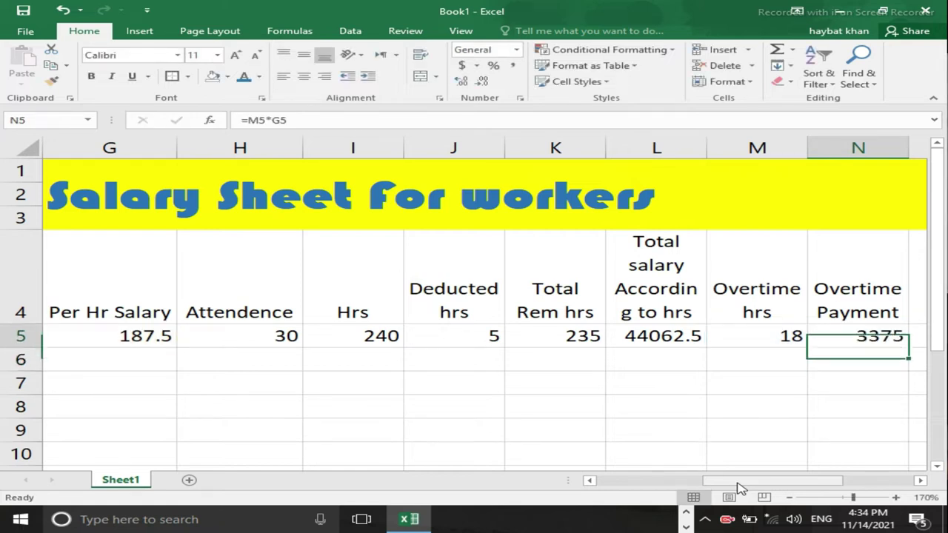
pyautogui.press('Right')
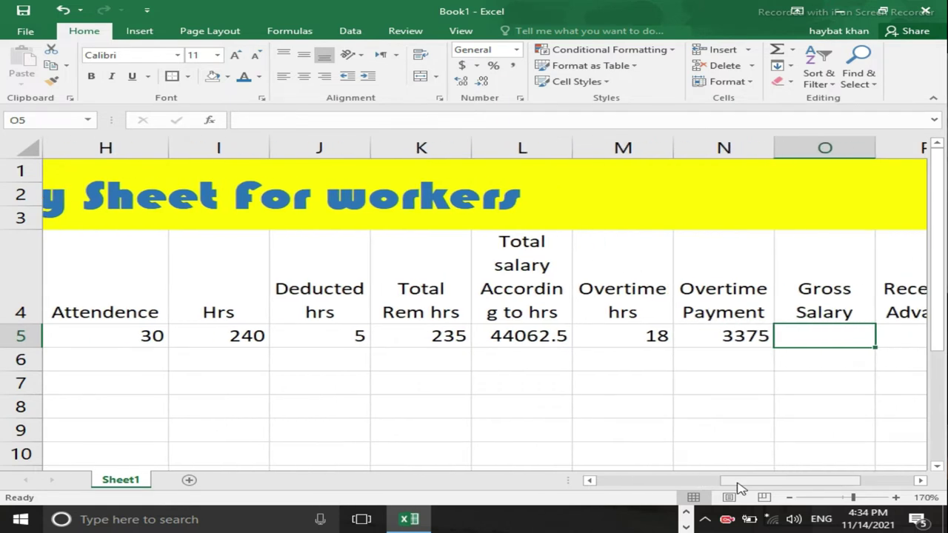
# - Enter =L5+N5 in O5, replacing a mistaken multiplication, so Gross Salary shows 47437.5
pyautogui.write('=')
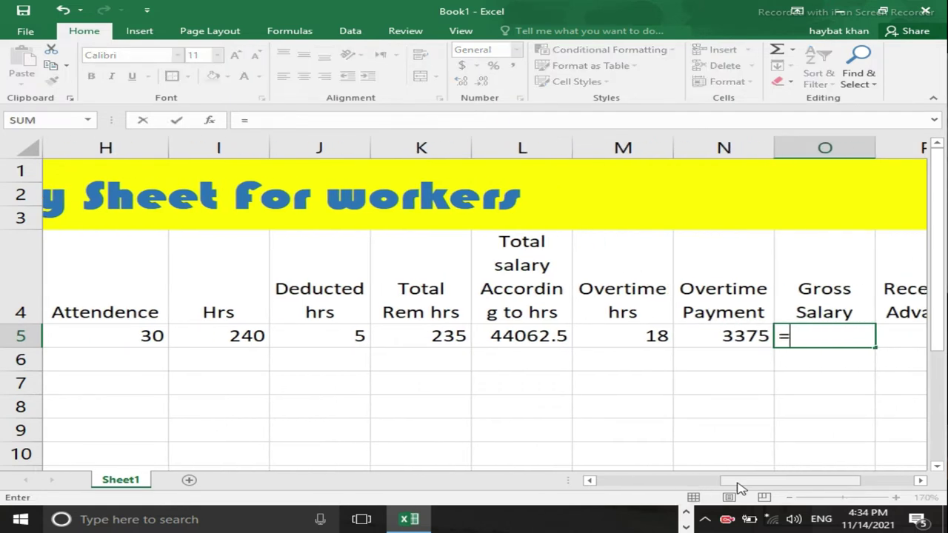
pyautogui.press('Left')
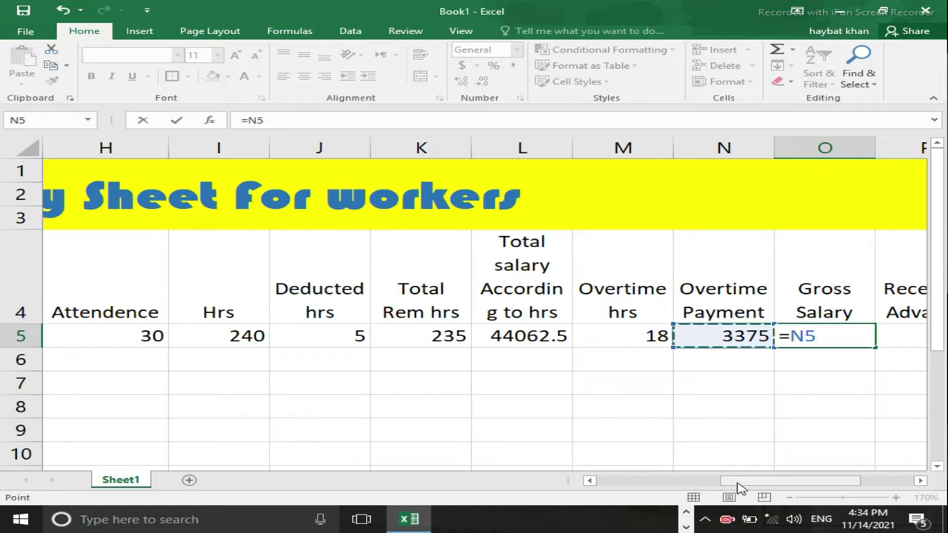
pyautogui.press('Left')
pyautogui.press('Left')
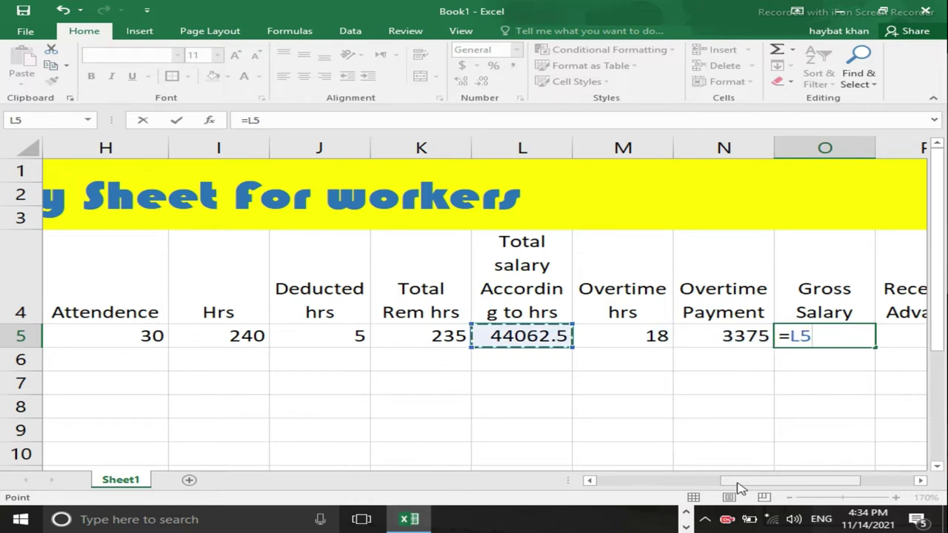
pyautogui.write('*')
pyautogui.press('Left')
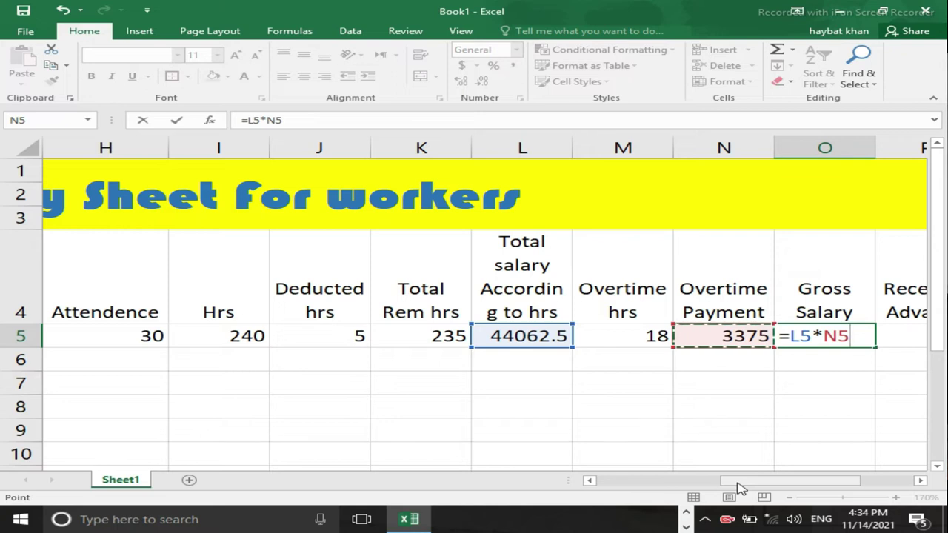
pyautogui.press('BackSpace')
pyautogui.press('BackSpace')
pyautogui.press('BackSpace')
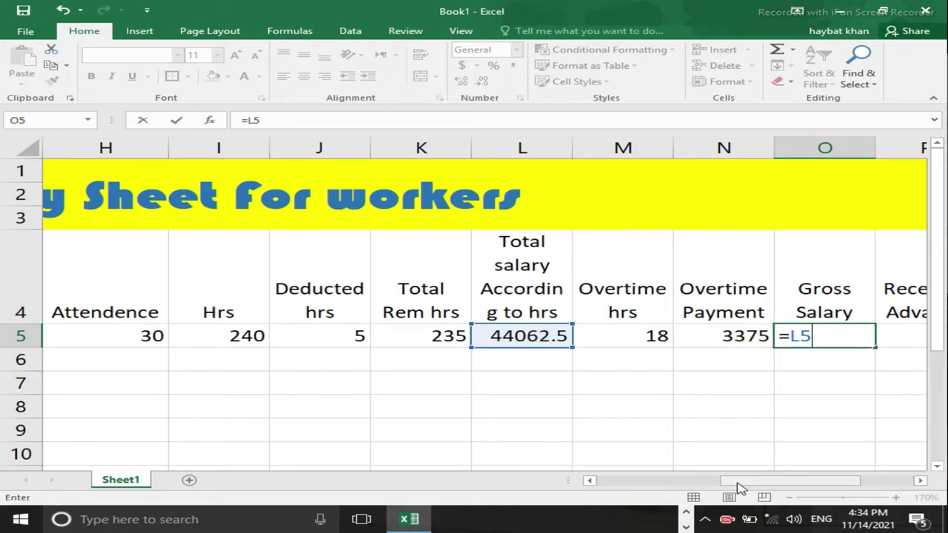
pyautogui.write('+')
pyautogui.press('Left')
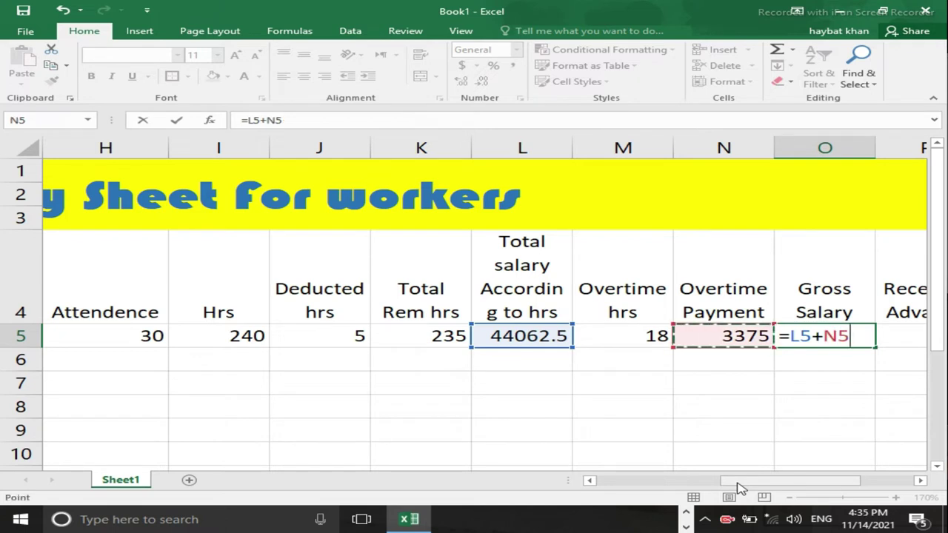
pyautogui.press('Return')
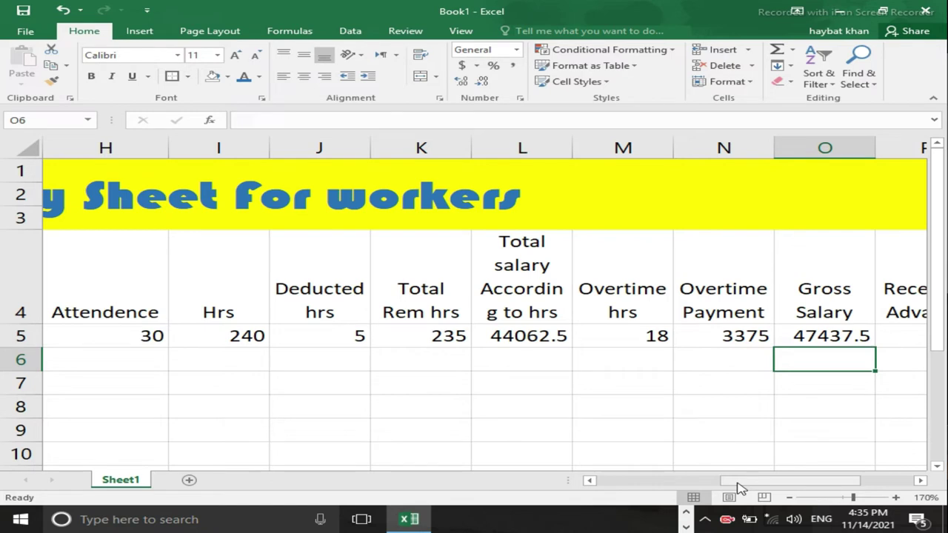
pyautogui.press('Up')
# - Enter 10000 as Received Advance in P5 and 6350 as Deduced Advance in Q5
pyautogui.press('Right')
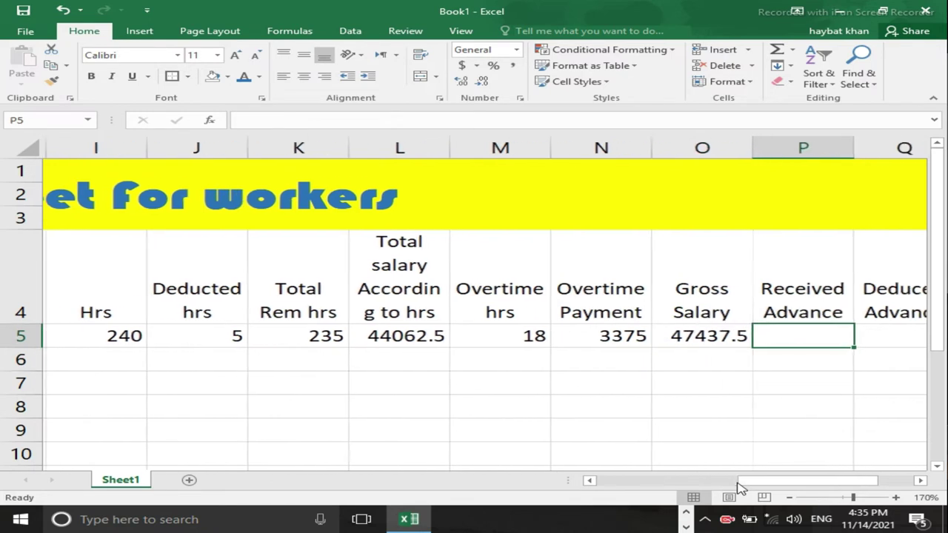
pyautogui.press('Right')
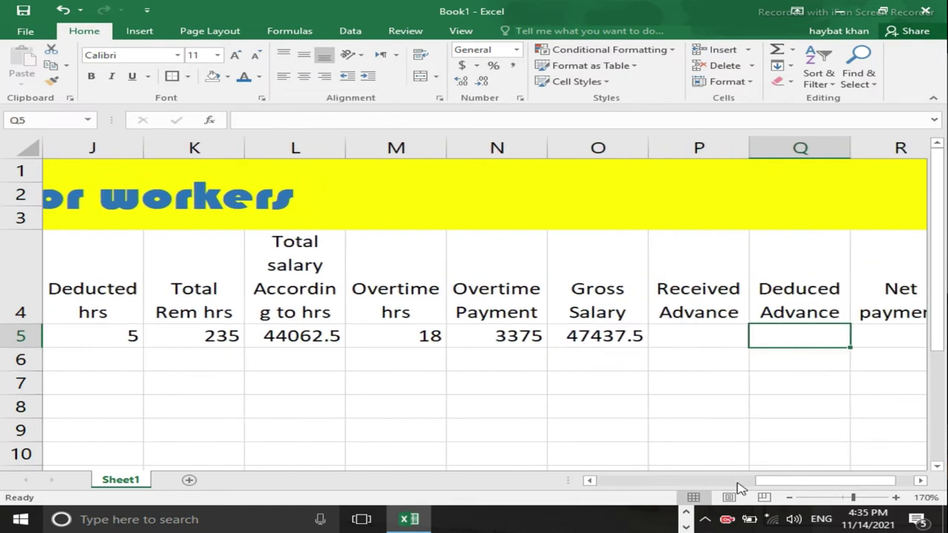
pyautogui.press('Left')
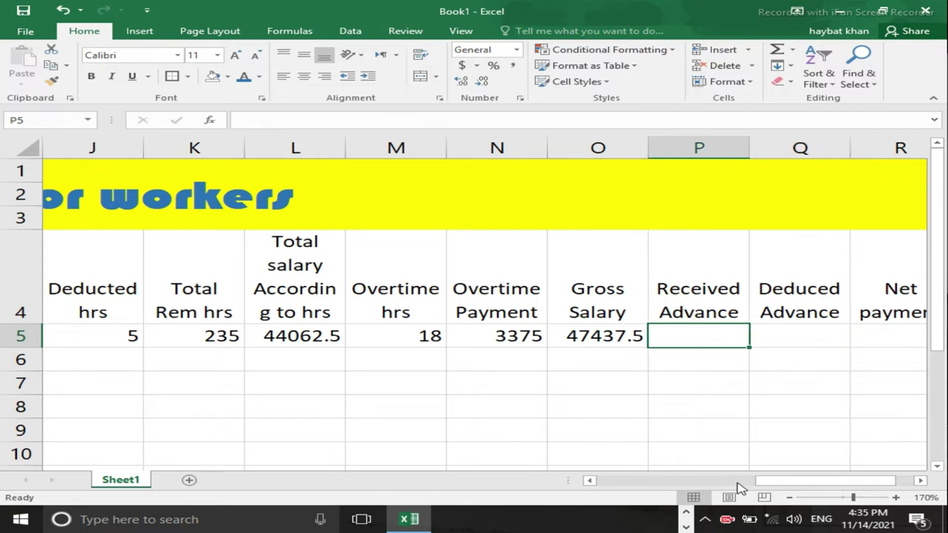
pyautogui.write('10000')
pyautogui.press('Right')
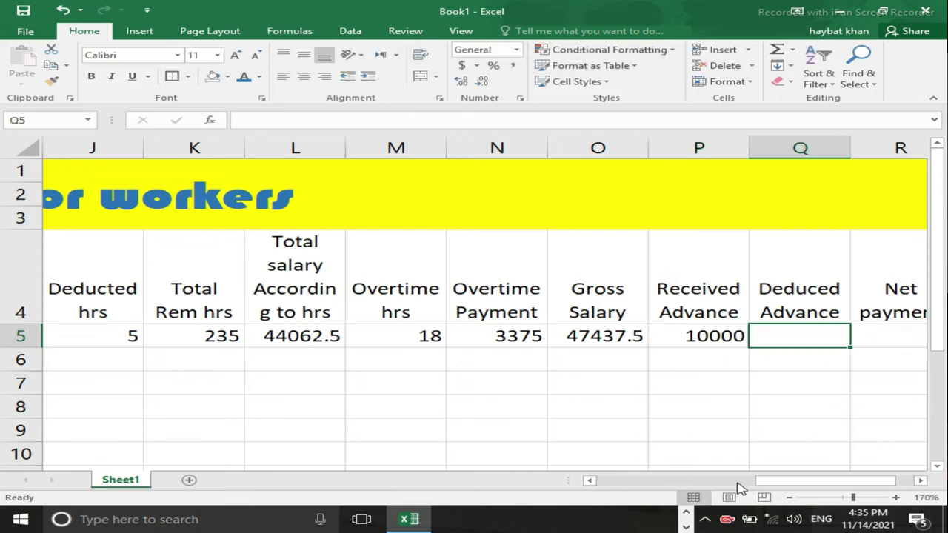
pyautogui.write('6350')
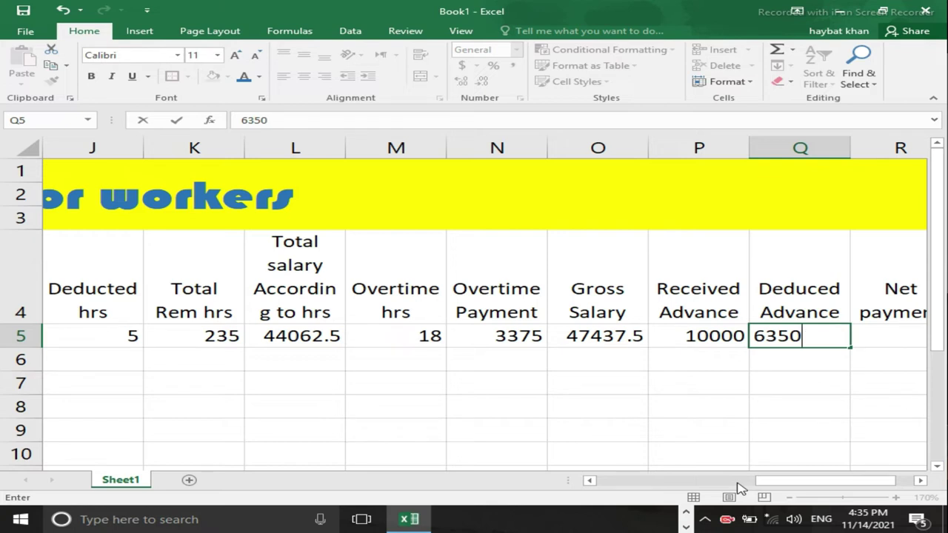
pyautogui.press('Tab')
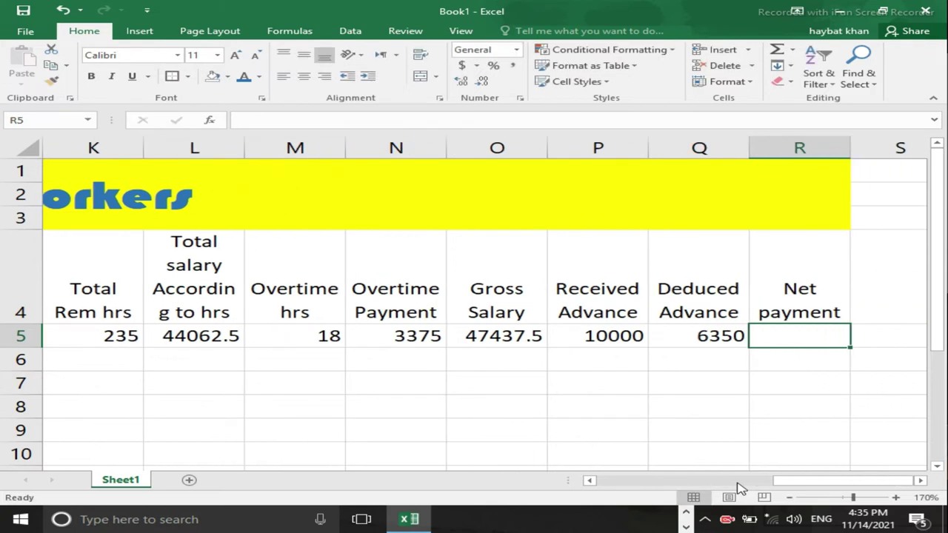
# - Enter =O5-Q5 in R5 so Net payment shows 41087.5
pyautogui.write('=')
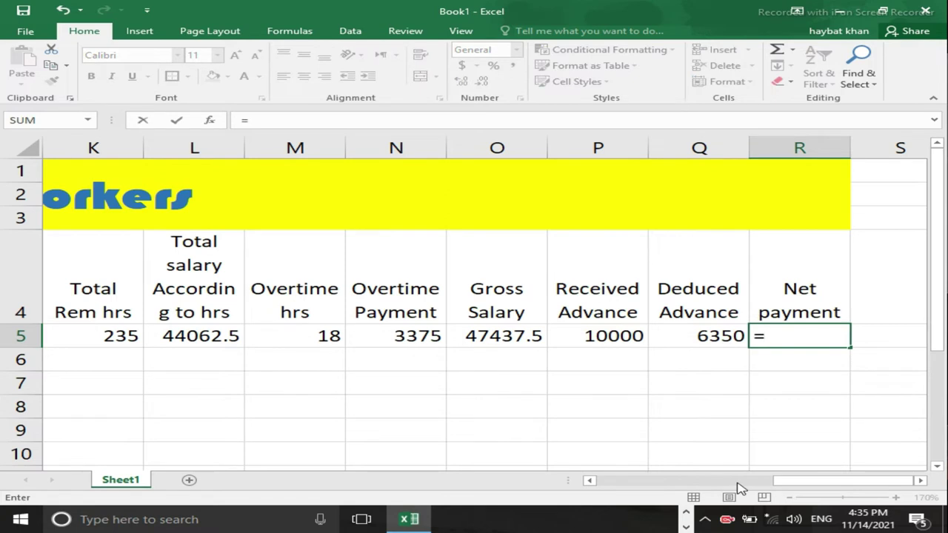
pyautogui.press('Left')
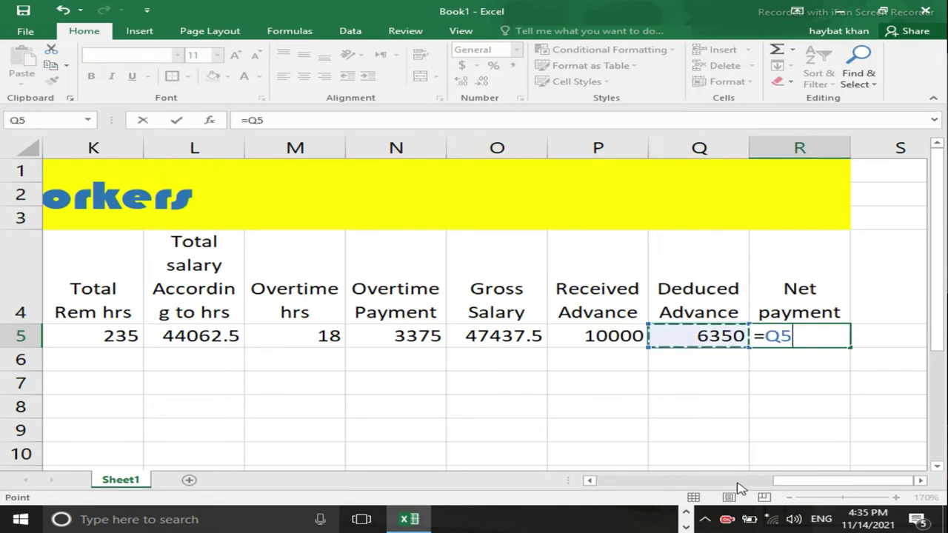
pyautogui.press('Left')
pyautogui.press('Left')
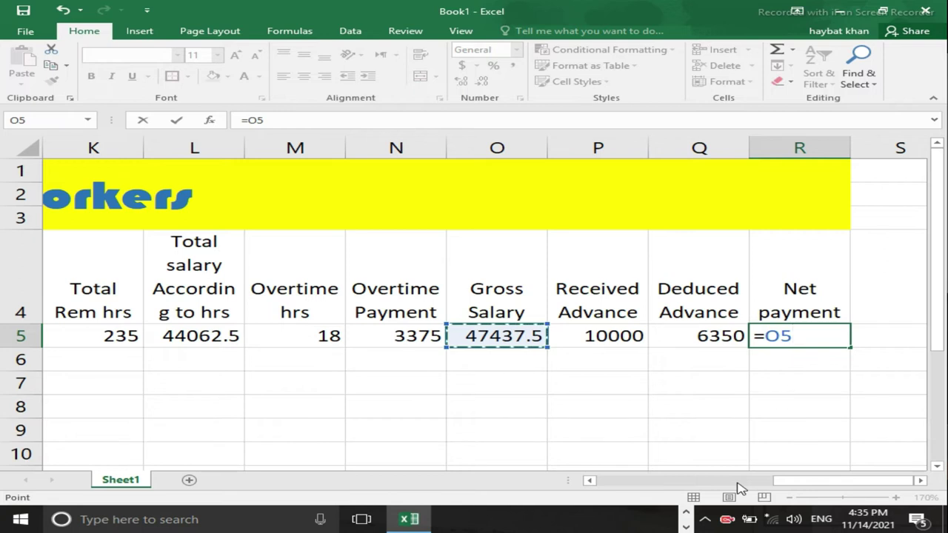
pyautogui.write('-')
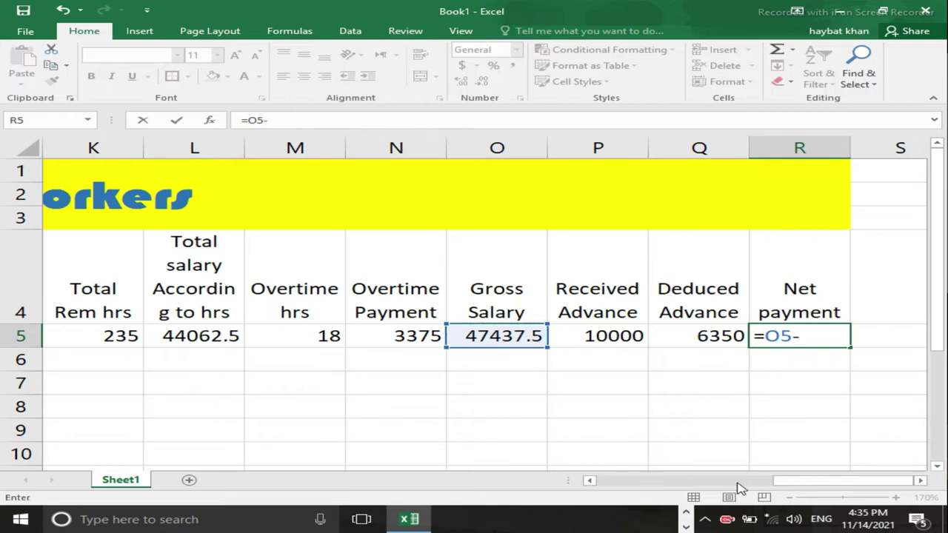
pyautogui.press('Left')
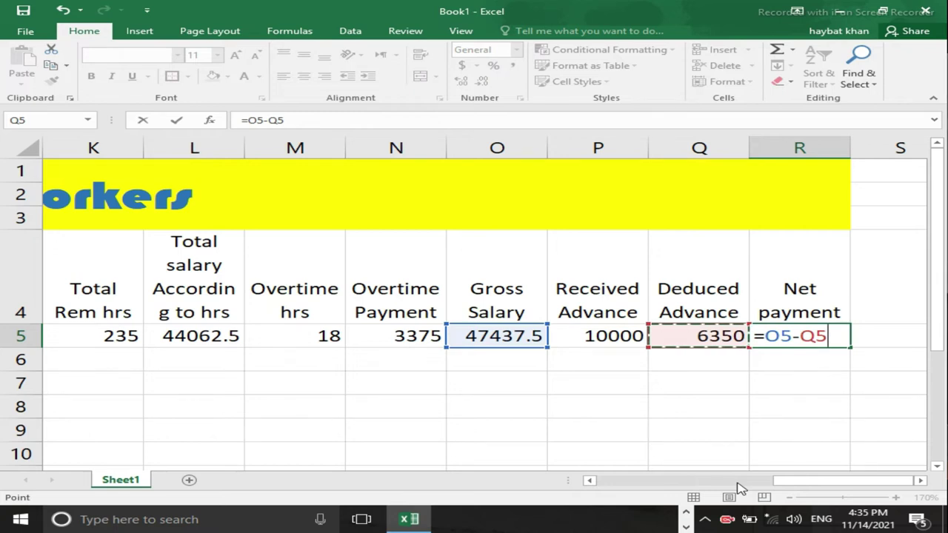
pyautogui.press('Return')
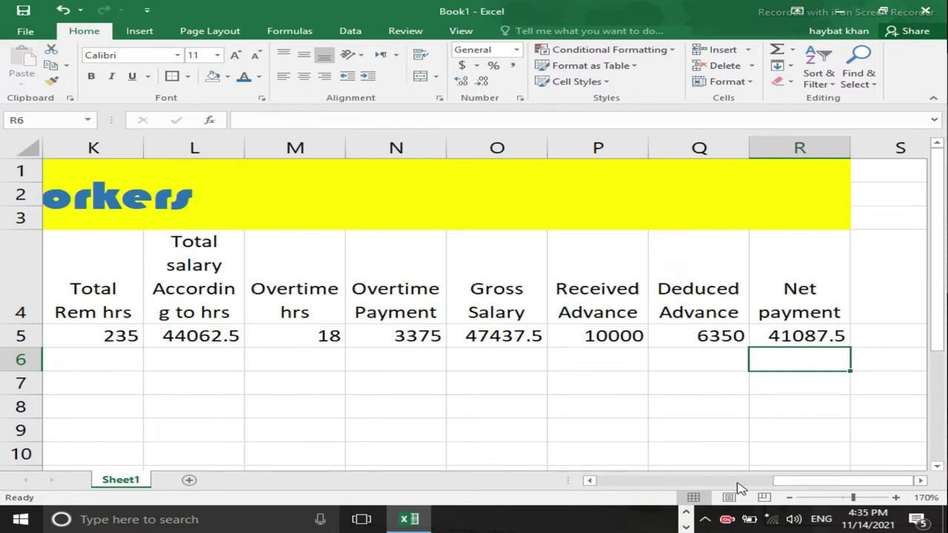
# - Zoom the sheet out and move back along row 5 toward the start of the row
pyautogui.press('Left')
pyautogui.press('Up')
pyautogui.press('Right')
pyautogui.press('Left')
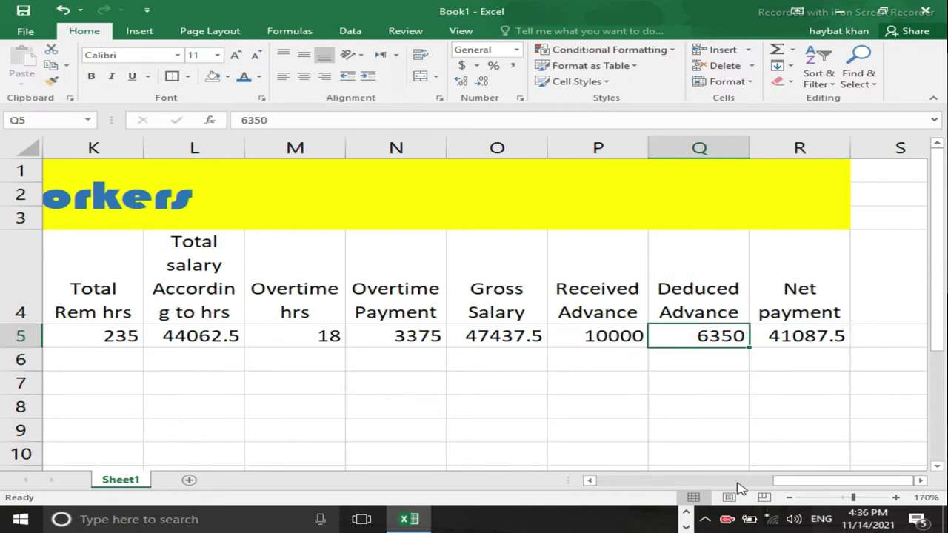
pyautogui.press('Left')
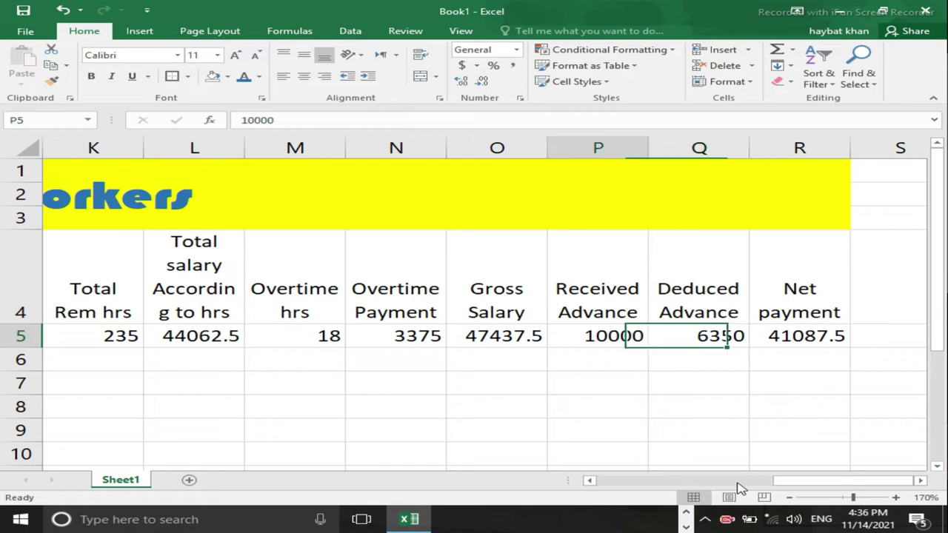
pyautogui.click(789, 498)
pyautogui.click(790, 498)
pyautogui.press('Left')
pyautogui.press('Left')
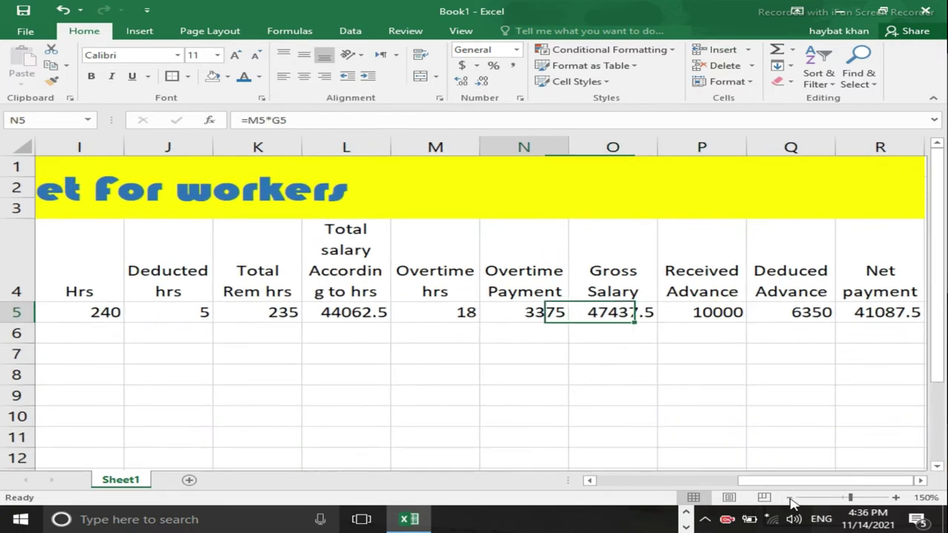
pyautogui.hotkey('ctrl', 'Left')
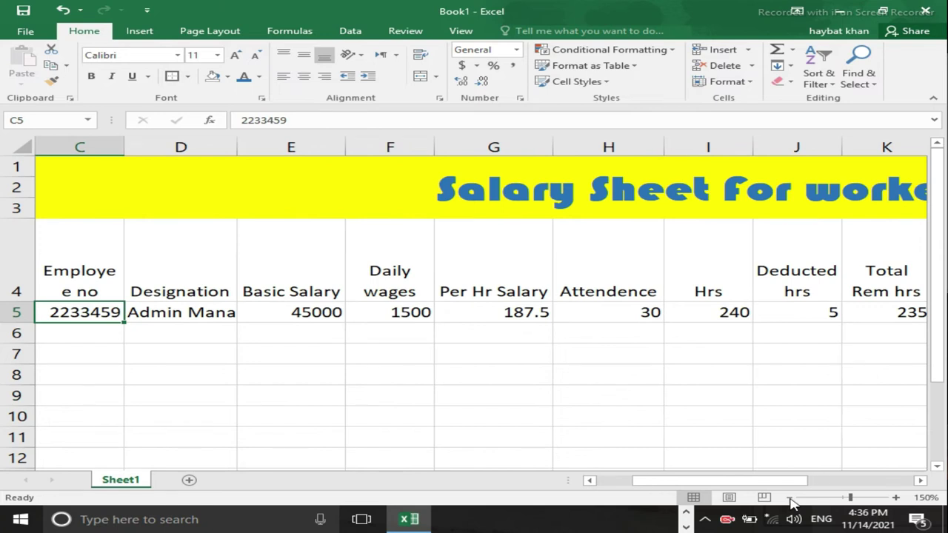
# - Enter the second employee's name in row 6, correcting a typo
pyautogui.press('Left')
pyautogui.press('Left')
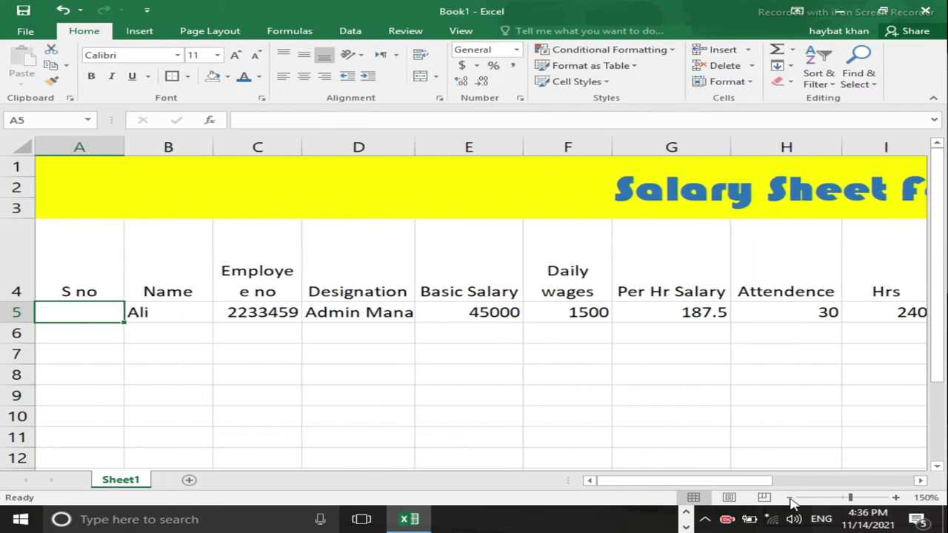
pyautogui.press('Down')
pyautogui.press('Right')
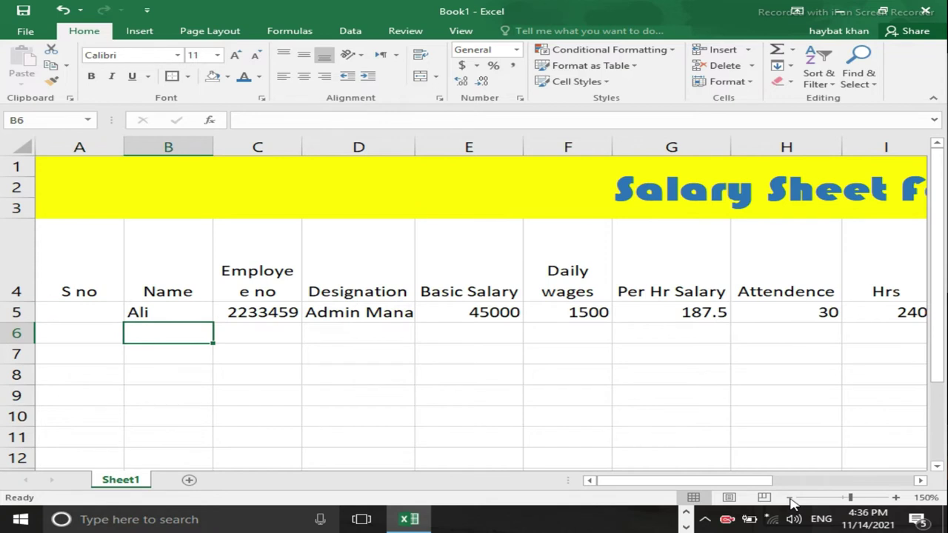
pyautogui.write('ali')
pyautogui.press('BackSpace')
pyautogui.press('BackSpace')
pyautogui.write('hmed')
pyautogui.press('BackSpace')
pyautogui.press('BackSpace')
pyautogui.press('BackSpace')
pyautogui.press('BackSpace')
pyautogui.press('BackSpace')
pyautogui.write('a')
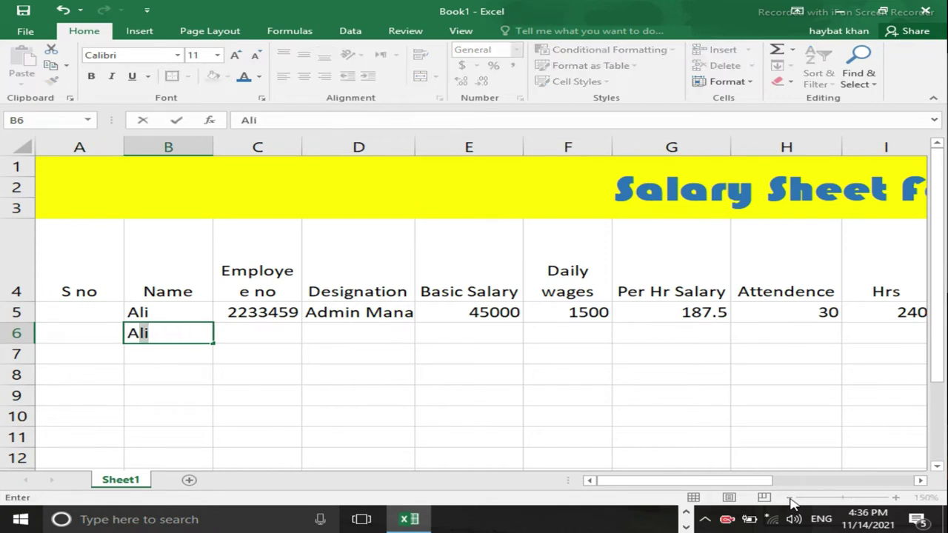
pyautogui.write('hmed')
pyautogui.press('Tab')
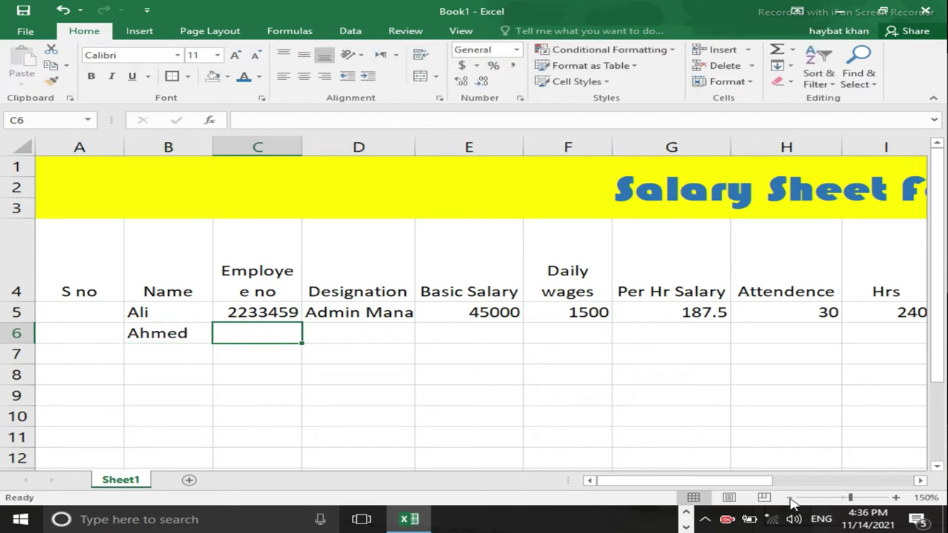
# - Enter the second employee's employee number, removing an extra trailing digit
pyautogui.write('22345768')
pyautogui.press('Tab')
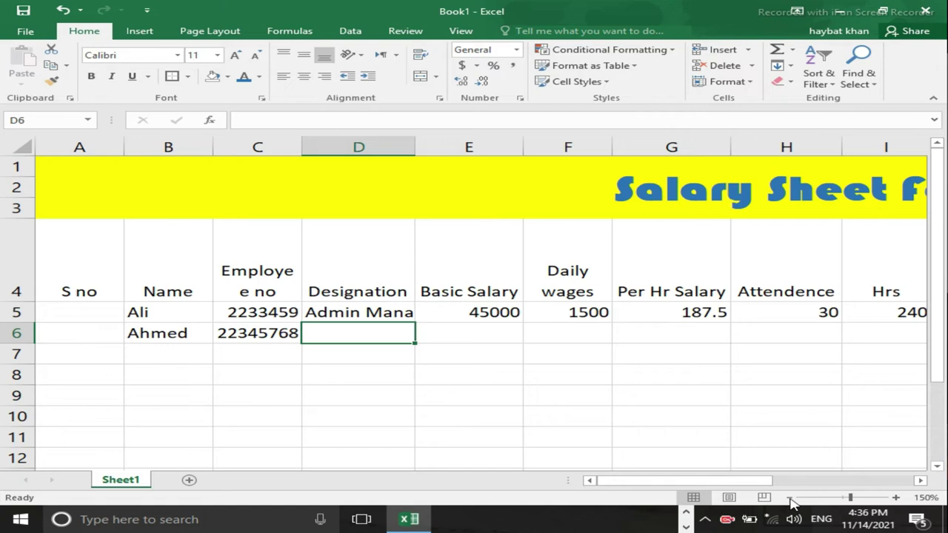
pyautogui.press('Left')
pyautogui.press('F2')
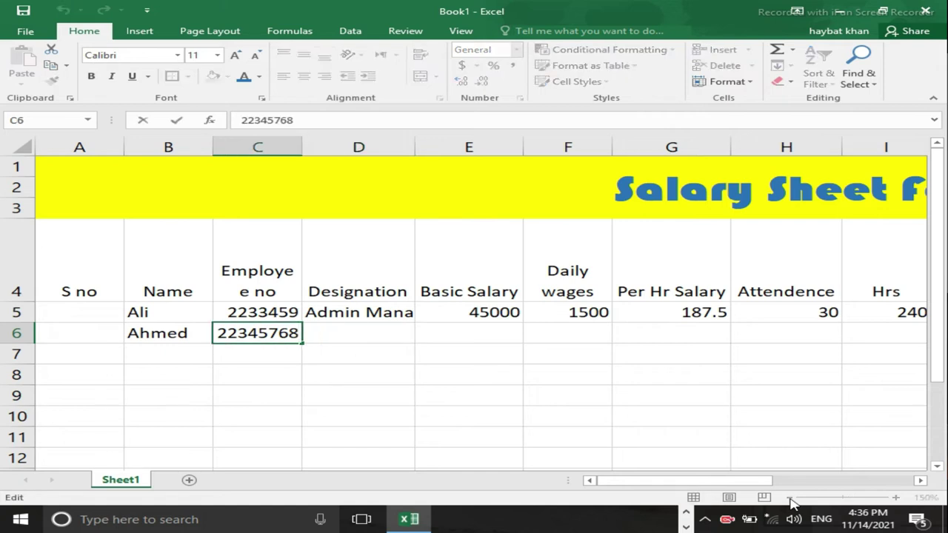
pyautogui.press('BackSpace')
pyautogui.press('Return')
# - Set the second employee's designation to helper and Basic Salary to 22000
pyautogui.press('Right')
pyautogui.press('Up')
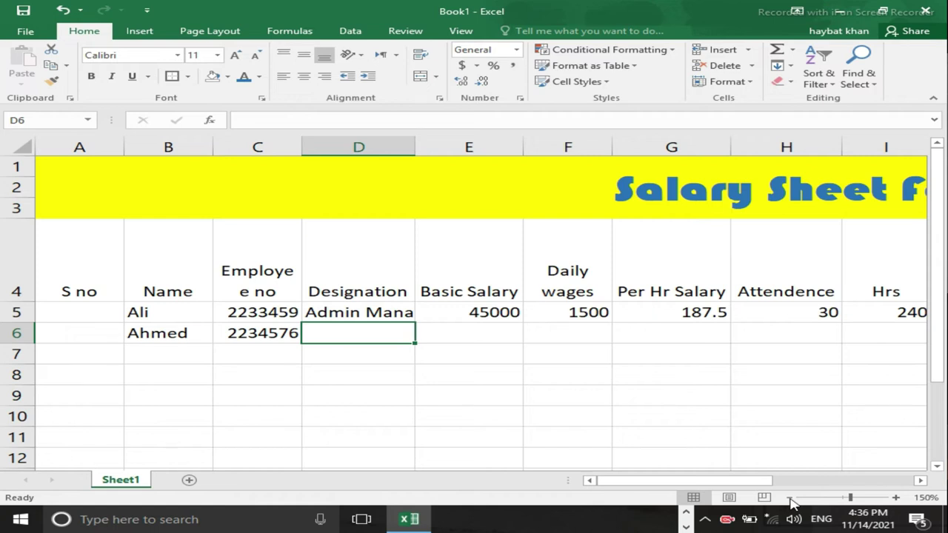
pyautogui.write('hl')
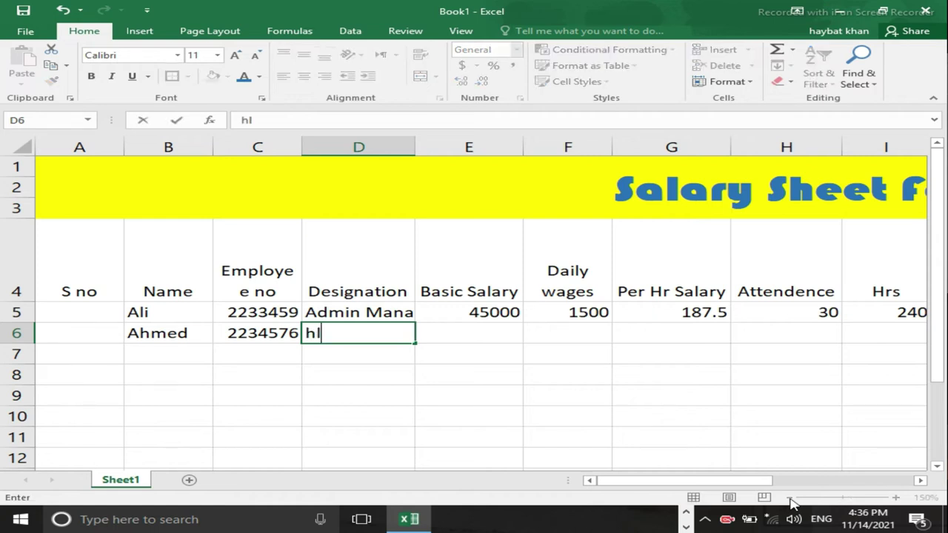
pyautogui.press('BackSpace')
pyautogui.write('elper')
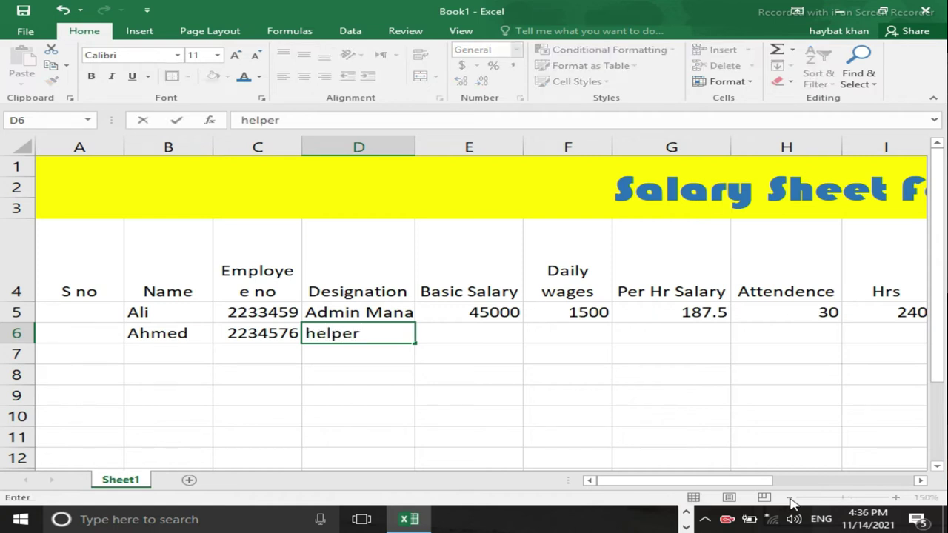
pyautogui.press('Tab')
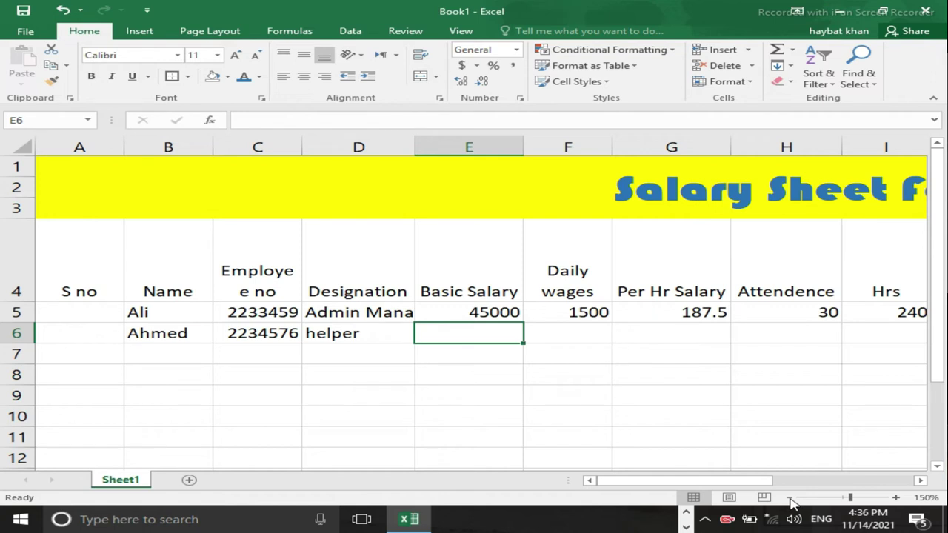
pyautogui.write('22000')
pyautogui.press('Tab')
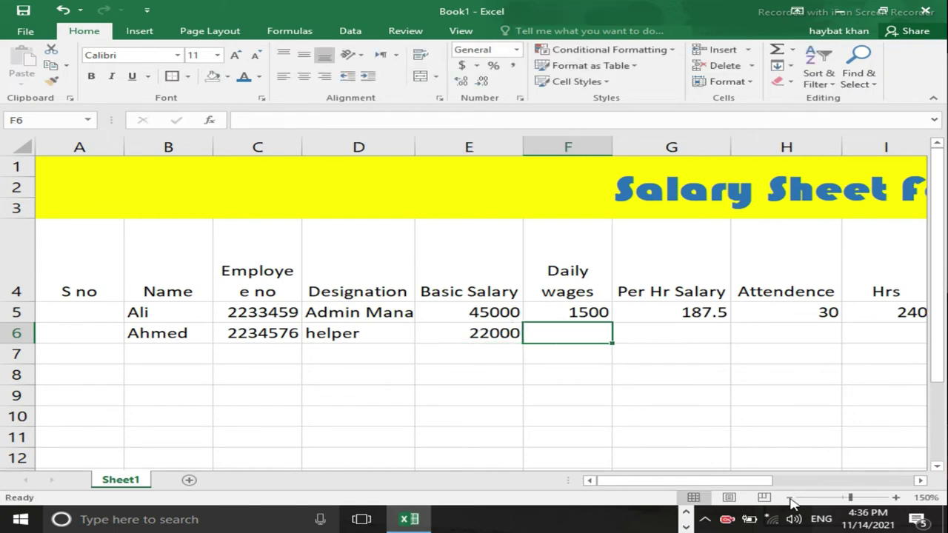
# - Copy the daily wages and per hour salary formulas from F5 and G5 into F6 and G6
pyautogui.press('Up')
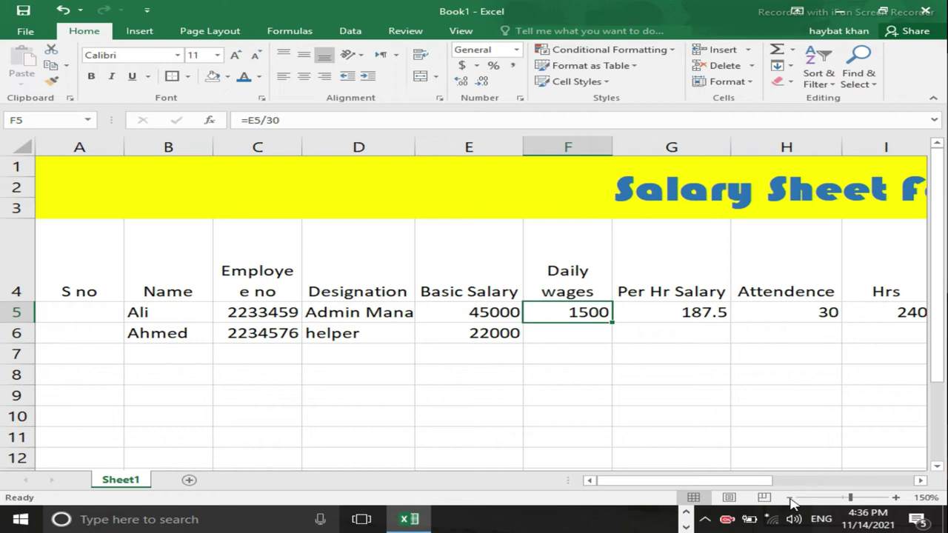
pyautogui.hotkey('ctrl', 'c')
pyautogui.press('Down')
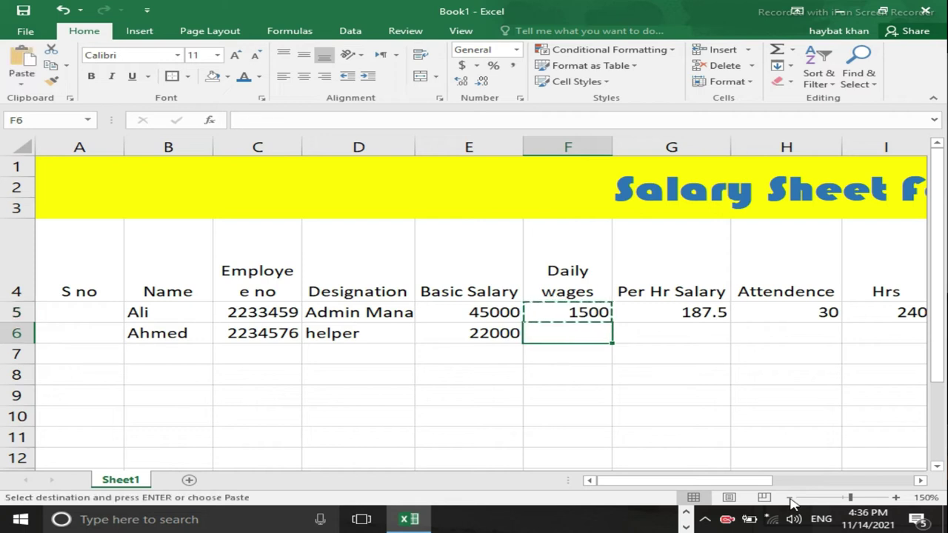
pyautogui.hotkey('ctrl', 'v')
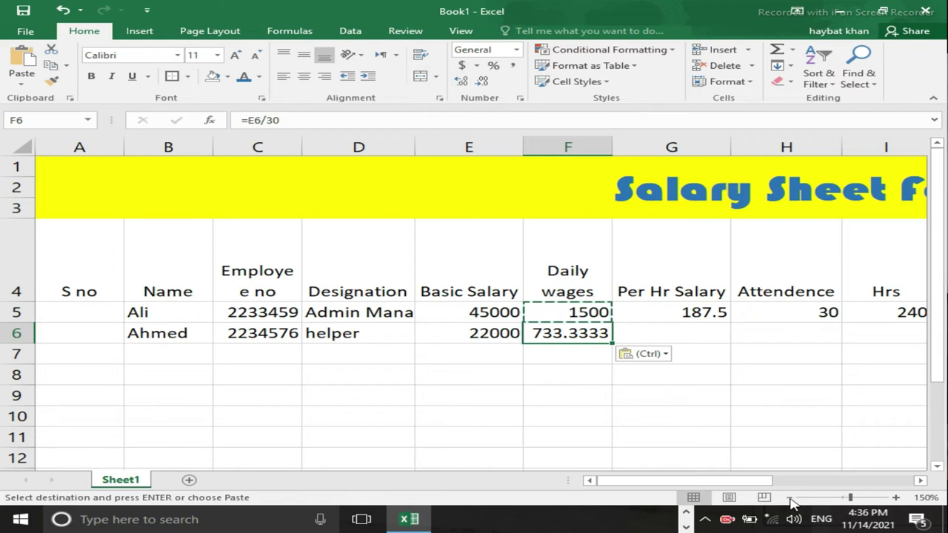
pyautogui.press('Right')
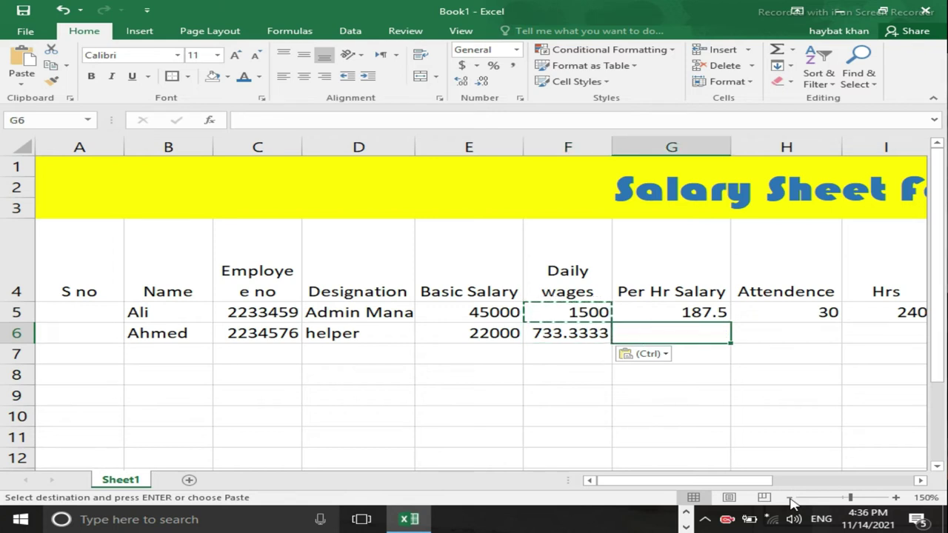
pyautogui.press('Up')
pyautogui.hotkey('ctrl', 'c')
pyautogui.press('Down')
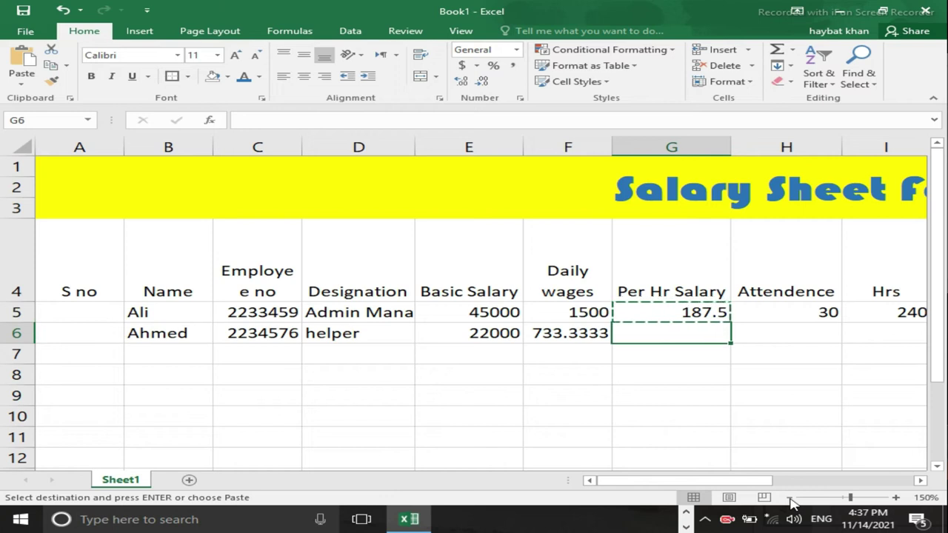
pyautogui.hotkey('ctrl', 'v')
# - Copy the Hrs formula from I5 into I6, undoing a mistaken paste first
pyautogui.press('Right')
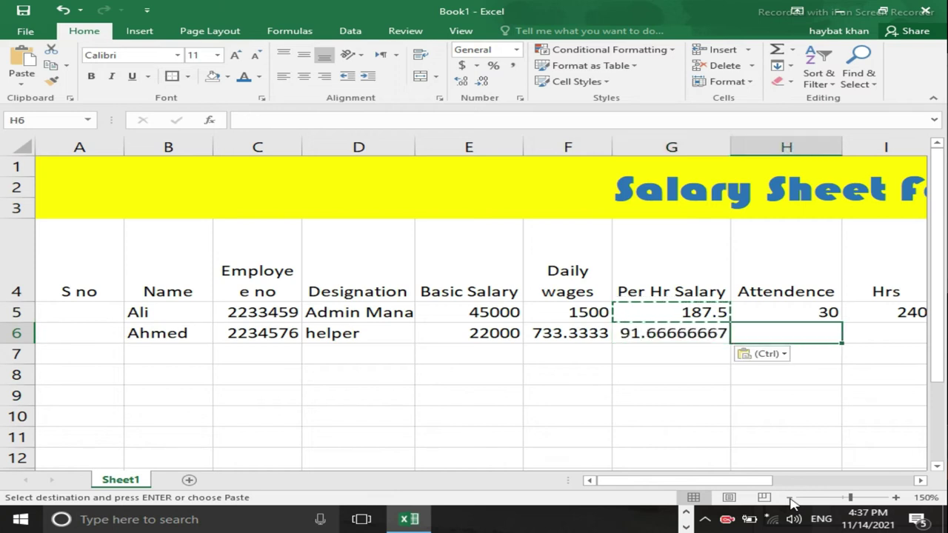
pyautogui.press('Up')
pyautogui.press('Right')
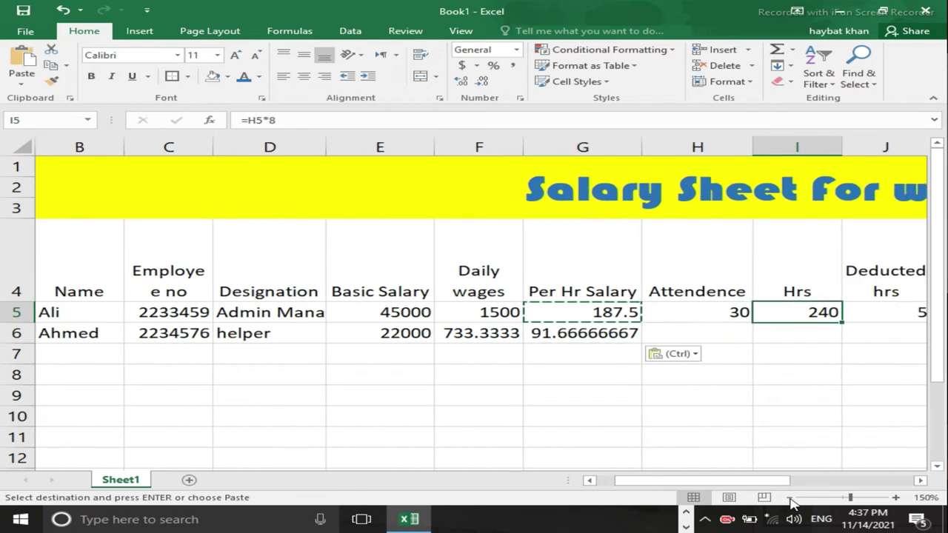
pyautogui.hotkey('ctrl', 'v')
pyautogui.press('Down')
pyautogui.hotkey('ctrl', 'v')
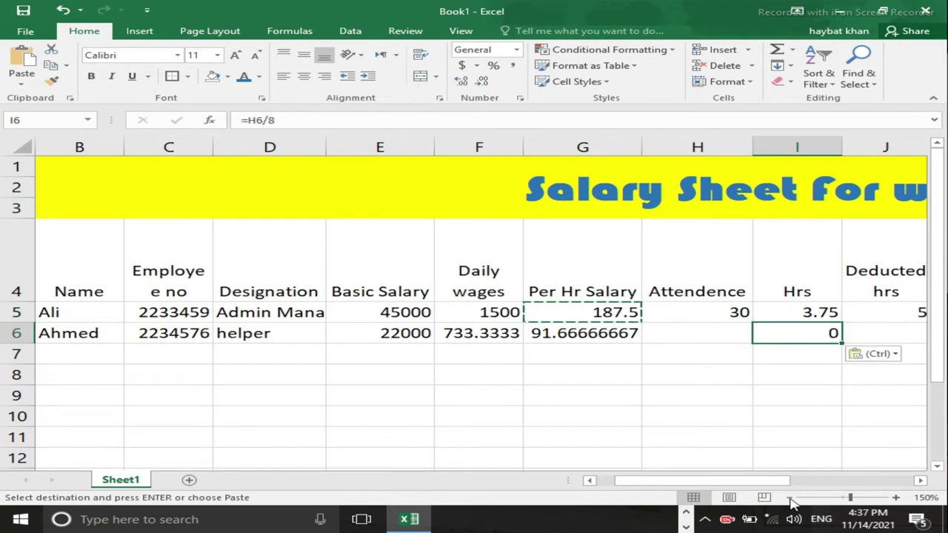
pyautogui.hotkey('ctrl', 'z')
pyautogui.hotkey('ctrl', 'z')
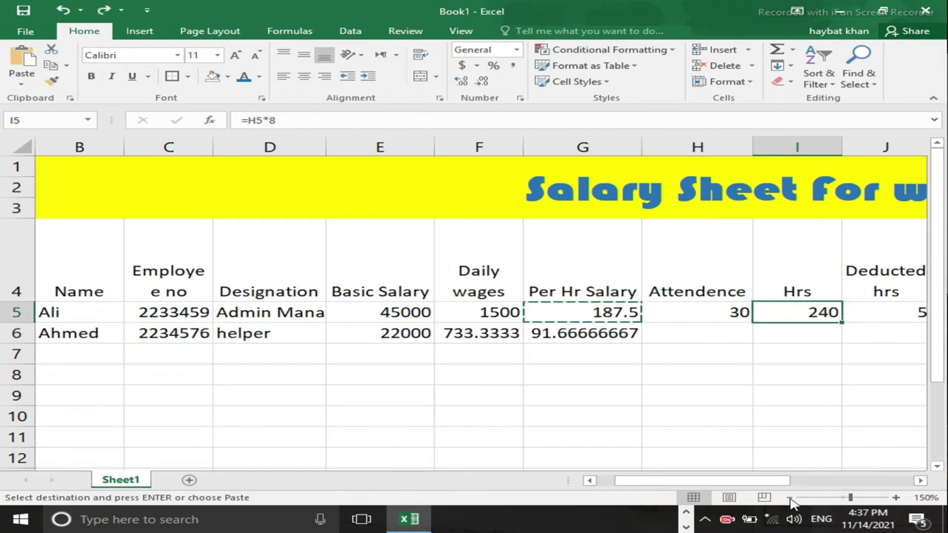
pyautogui.hotkey('ctrl', 'c')
pyautogui.press('Down')
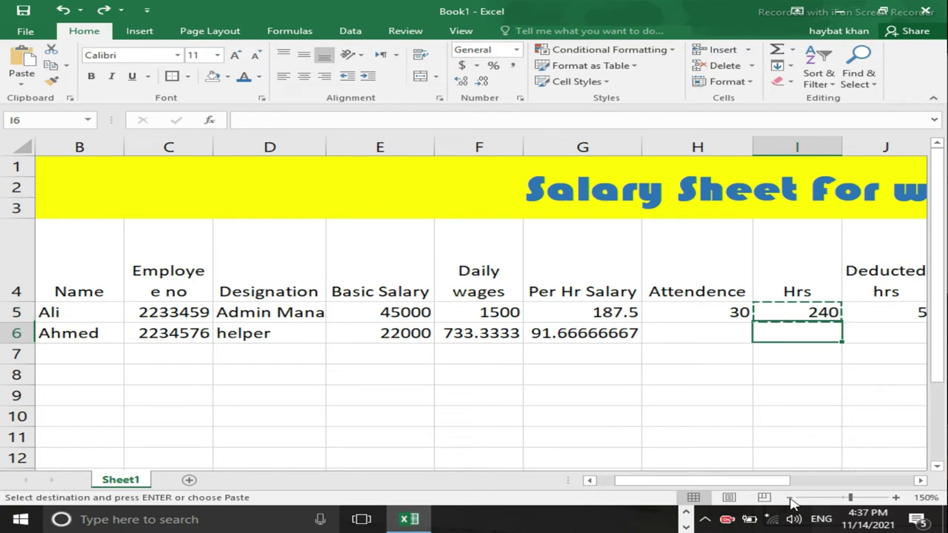
pyautogui.hotkey('ctrl', 'v')
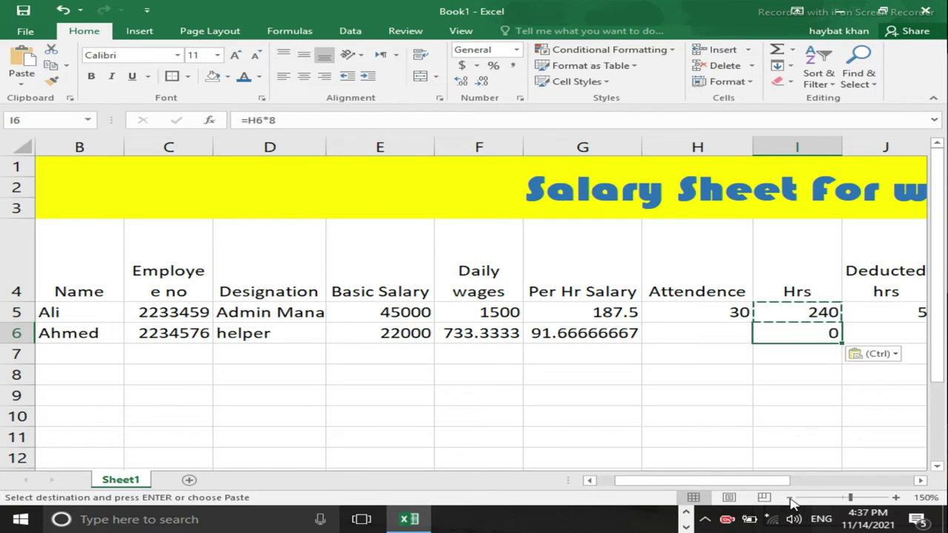
# - Enter attendance of 30 in H6, giving 240 hours
pyautogui.press('Left')
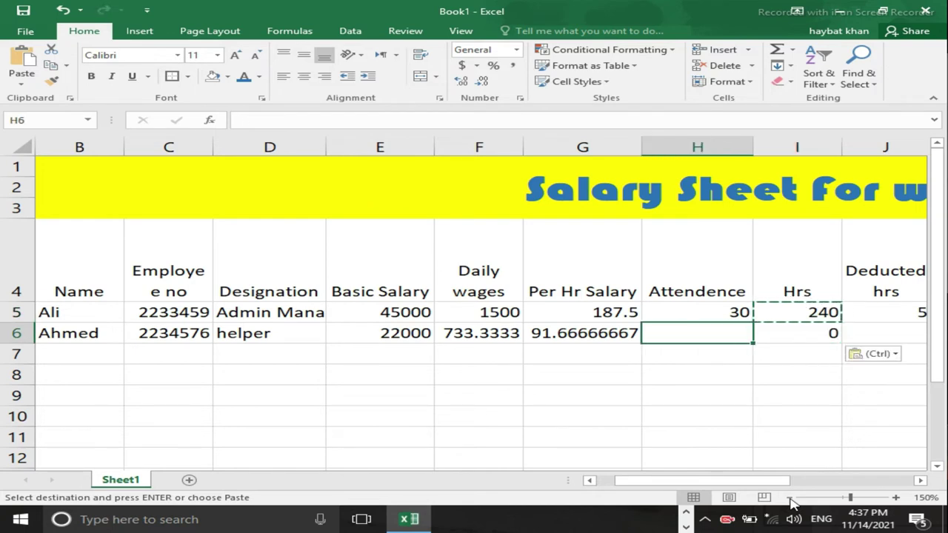
pyautogui.write('309')
pyautogui.press('BackSpace')
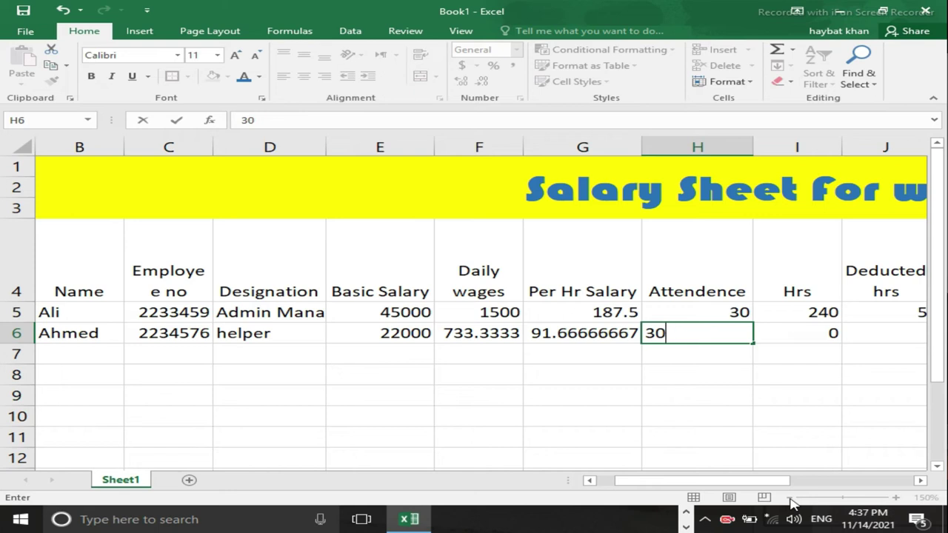
pyautogui.press('Right')
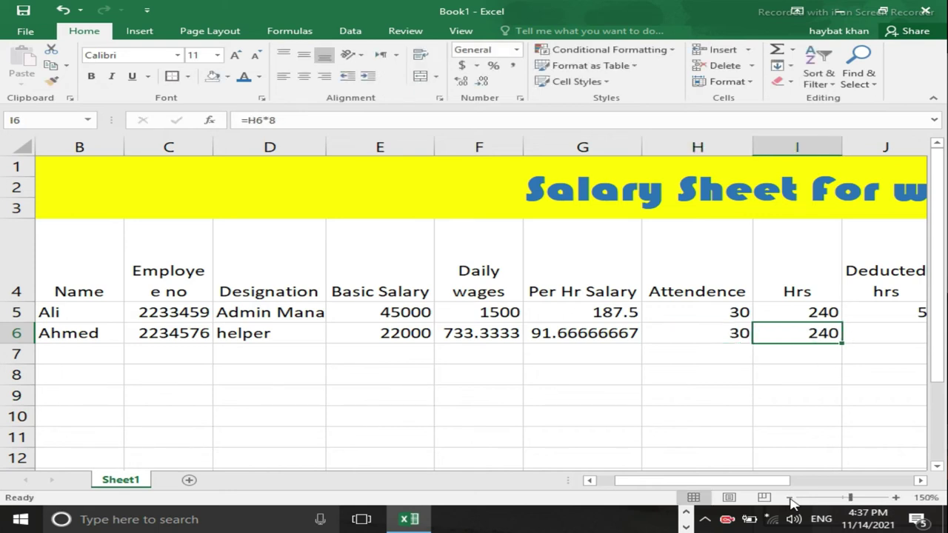
pyautogui.press('Right')
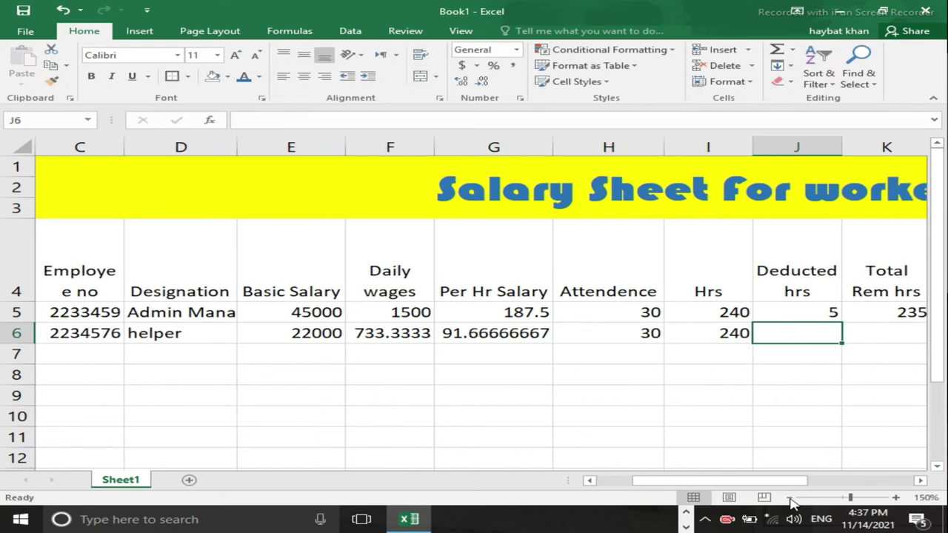
# - Enter 10 deducted hours in J6 and copy the K5 and L5 formulas into K6 and L6
pyautogui.write('10')
pyautogui.press('Right')
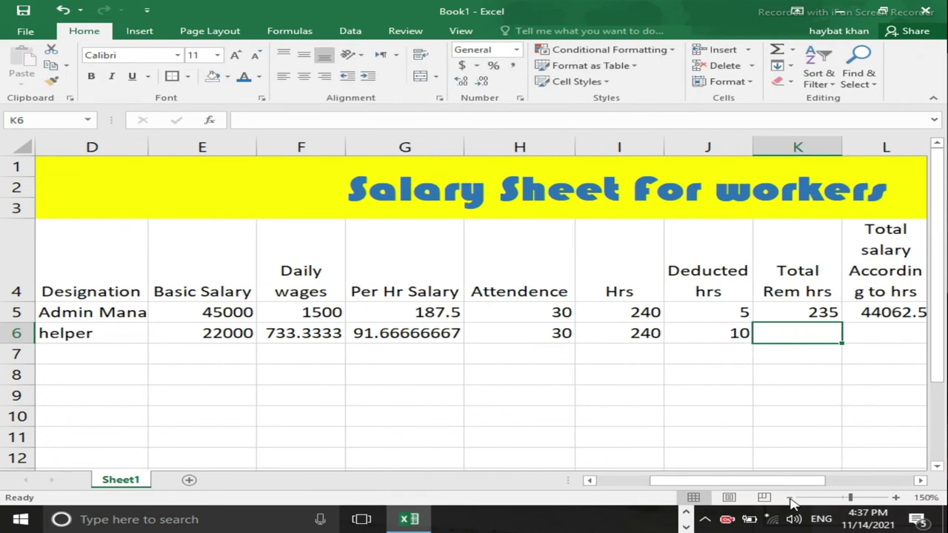
pyautogui.press('Up')
pyautogui.hotkey('ctrl', 'c')
pyautogui.press('Down')
pyautogui.hotkey('ctrl', 'v')
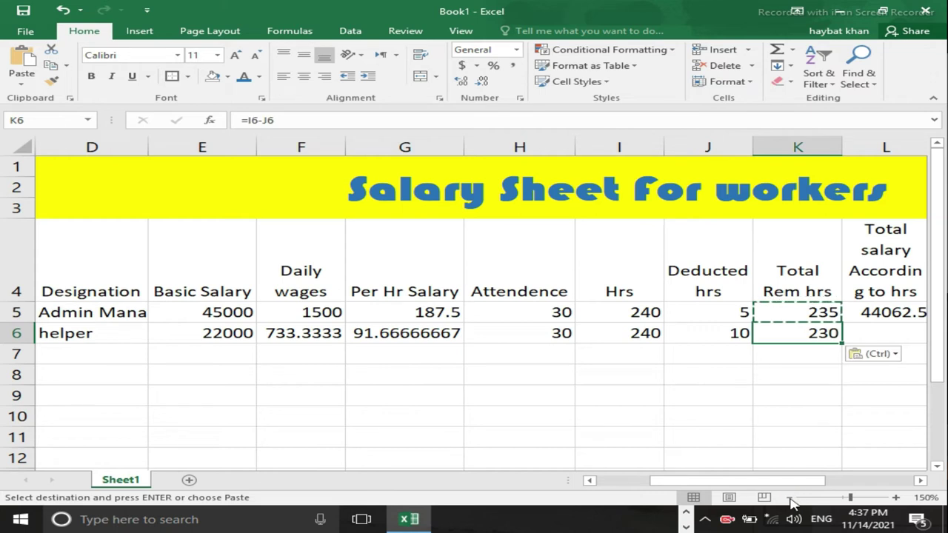
pyautogui.press('Right')
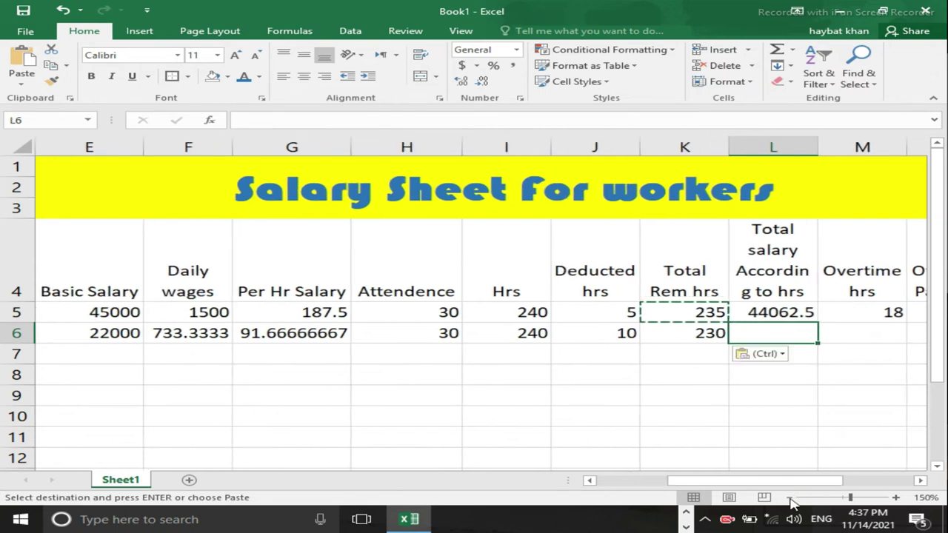
pyautogui.press('Up')
pyautogui.hotkey('ctrl', 'c')
pyautogui.press('Down')
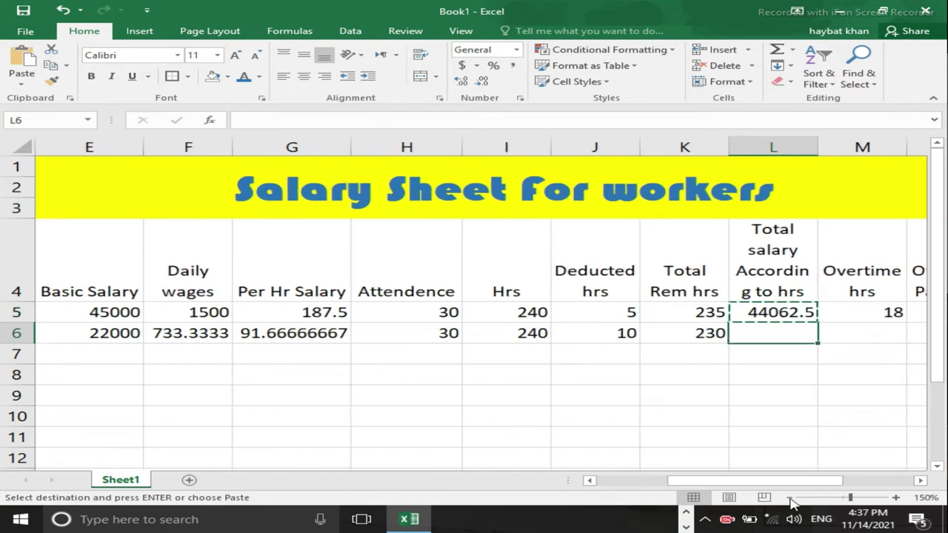
pyautogui.hotkey('ctrl', 'v')
# - Copy the overtime payment formula from N5 into N6, undoing a stray paste into N5
pyautogui.press('Right')
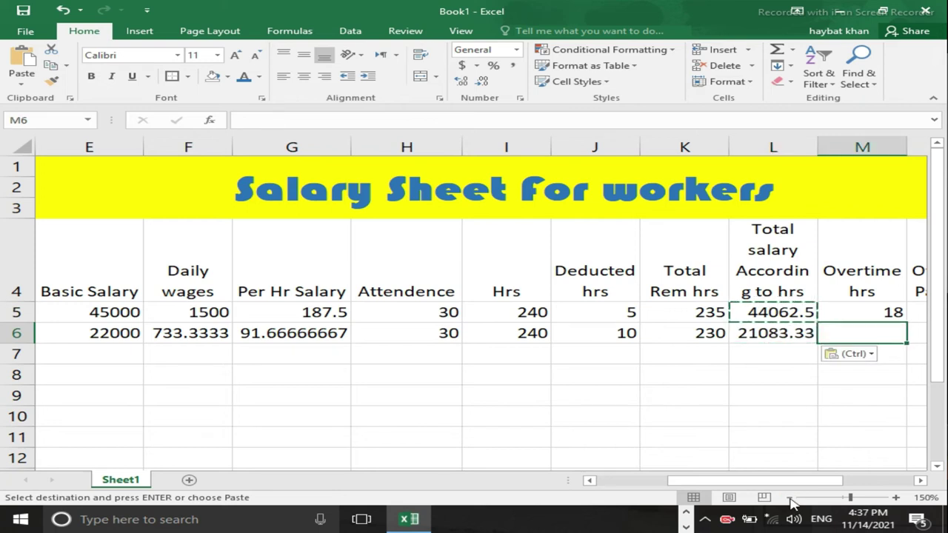
pyautogui.press('Up')
pyautogui.press('ctrl')
pyautogui.press('Right')
pyautogui.press('Escape')
pyautogui.press('Right')
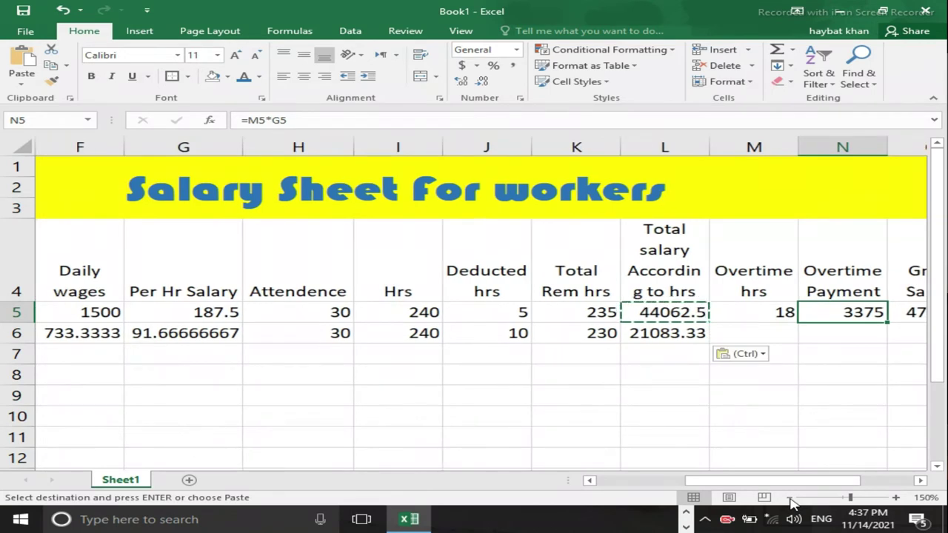
pyautogui.hotkey('ctrl', 'v')
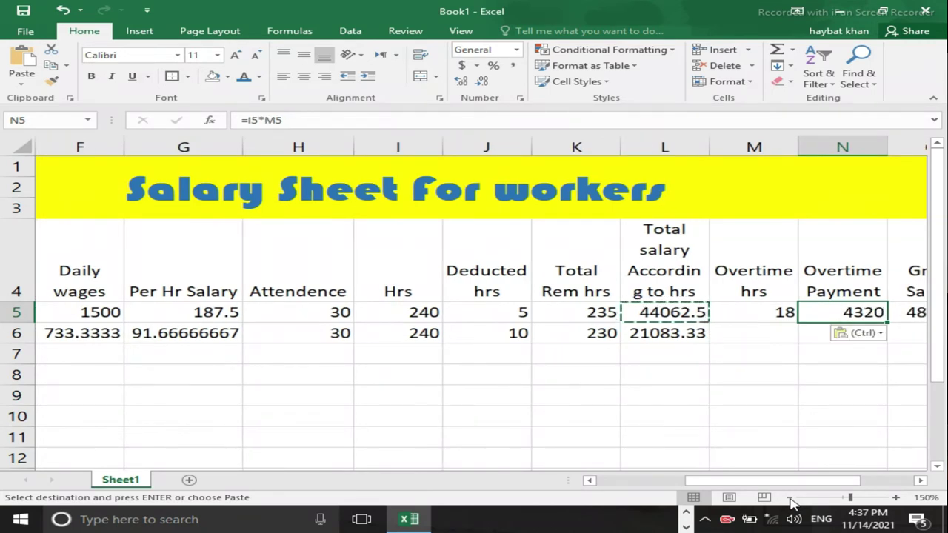
pyautogui.hotkey('ctrl', 'z')
pyautogui.hotkey('ctrl', 'c')
pyautogui.press('Down')
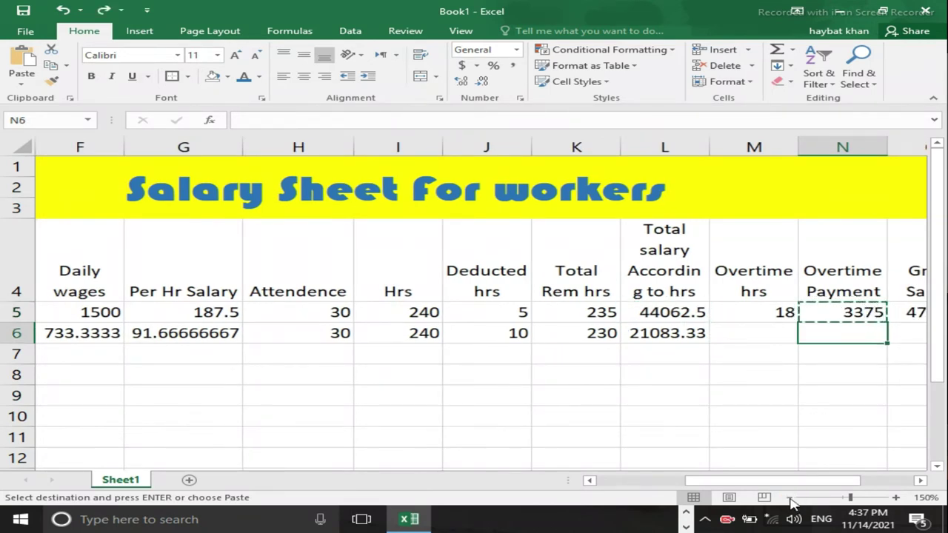
pyautogui.hotkey('ctrl', 'v')
# - Enter 20 overtime hours in M6 for the second employee
pyautogui.press('Left')
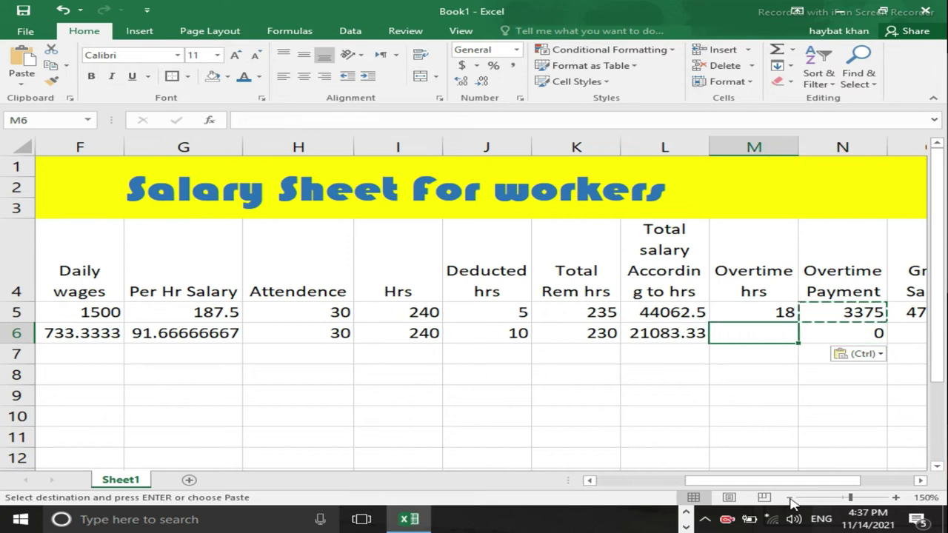
pyautogui.write('20')
pyautogui.press('Right')
# - Copy the Gross Salary formula from O5 into O6
pyautogui.press('Right')
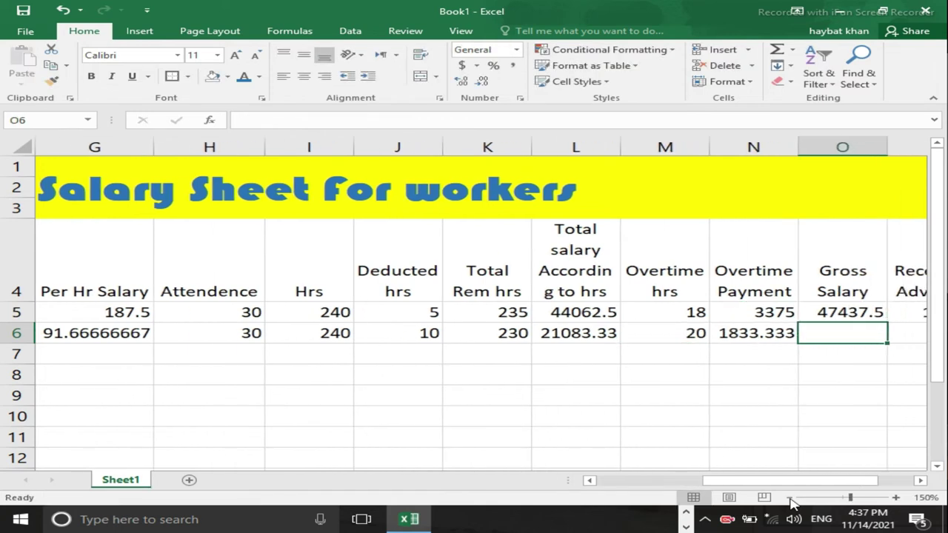
pyautogui.press('Right')
pyautogui.press('Right')
pyautogui.press('Left')
pyautogui.press('Left')
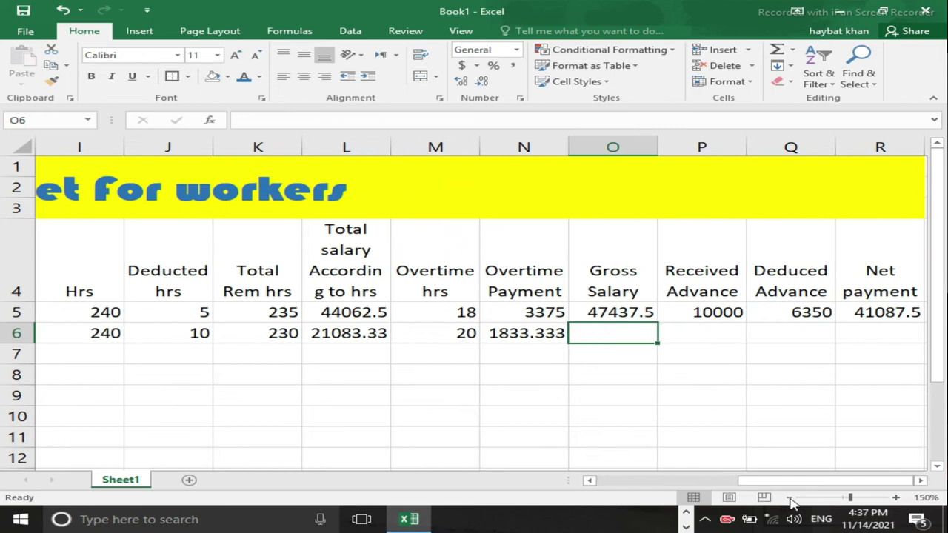
pyautogui.press('Up')
pyautogui.hotkey('ctrl', 'c')
pyautogui.press('Down')
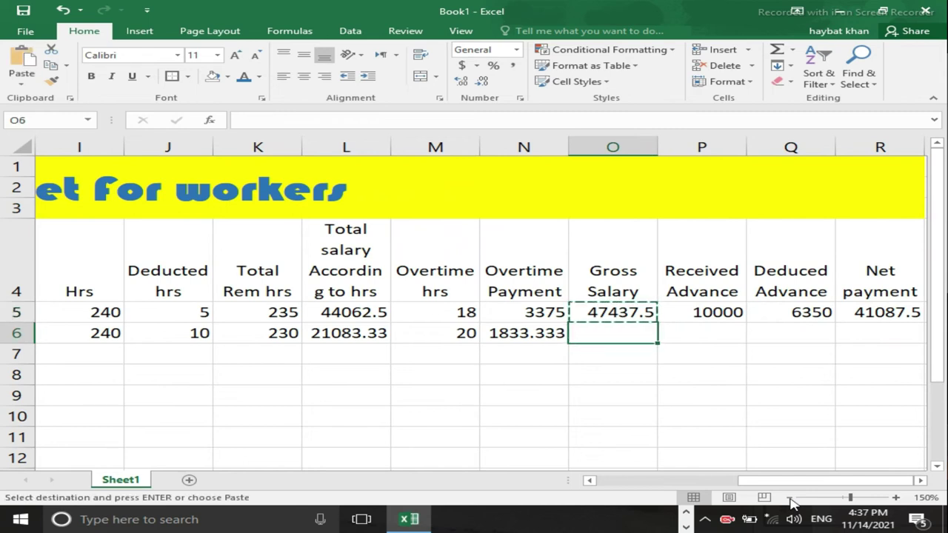
pyautogui.hotkey('ctrl', 'v')
# - Enter 5000 as the second employee's received advance and deduced advance
pyautogui.press('Right')
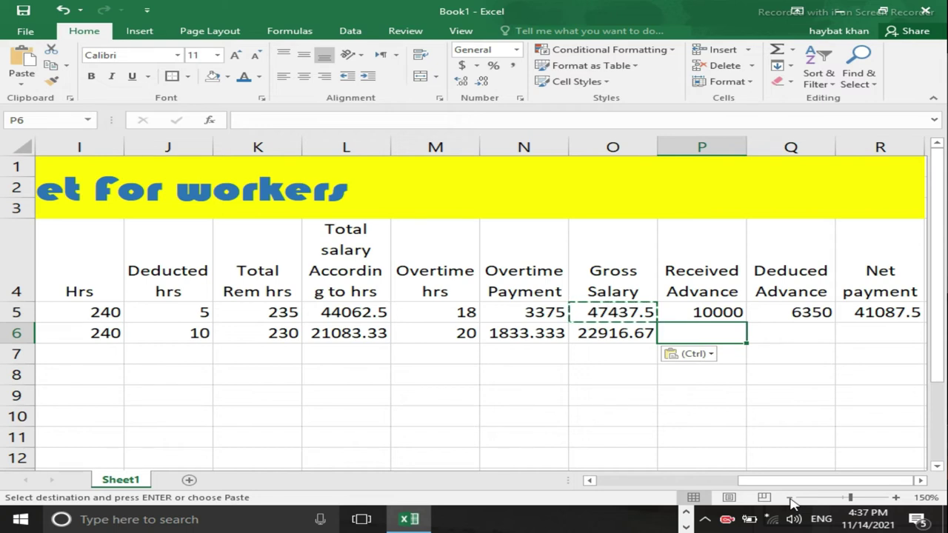
pyautogui.press('Escape')
pyautogui.write('5000')
pyautogui.press('Tab')
pyautogui.write('5000')
pyautogui.press('Tab')
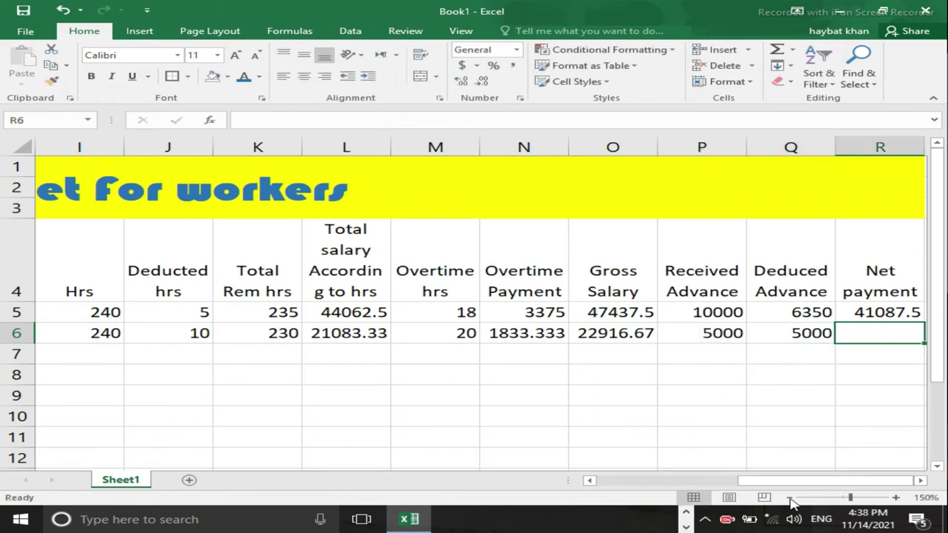
# - Copy the Net payment formula from R5 into R6, giving 17916.67
pyautogui.press('Up')
pyautogui.hotkey('ctrl', 'c')
pyautogui.press('Down')
pyautogui.hotkey('ctrl', 'v')
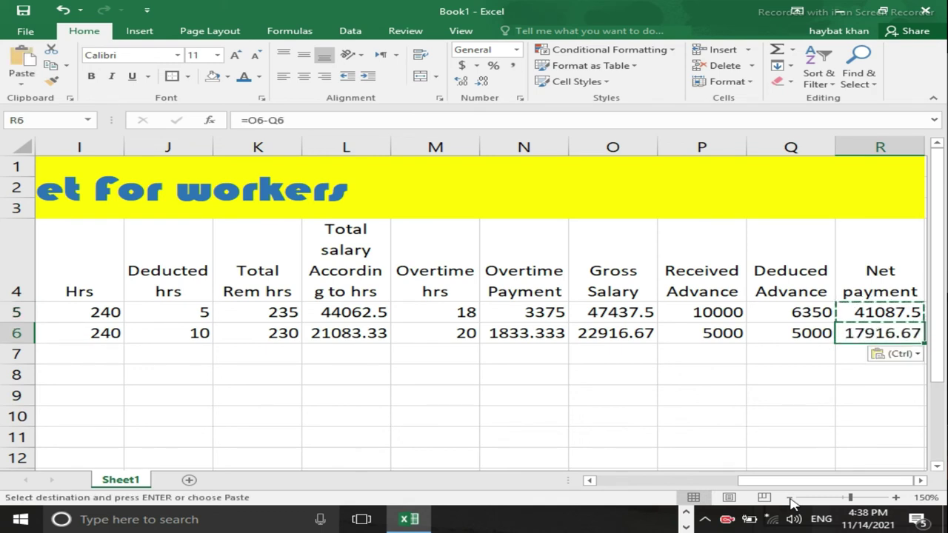
# - Move back along row 5 to the first employee's Deducted hrs cell J5
pyautogui.press('Up')
pyautogui.press('Left')
pyautogui.press('Left')
pyautogui.press('Left')
pyautogui.press('Left')
pyautogui.press('Home')
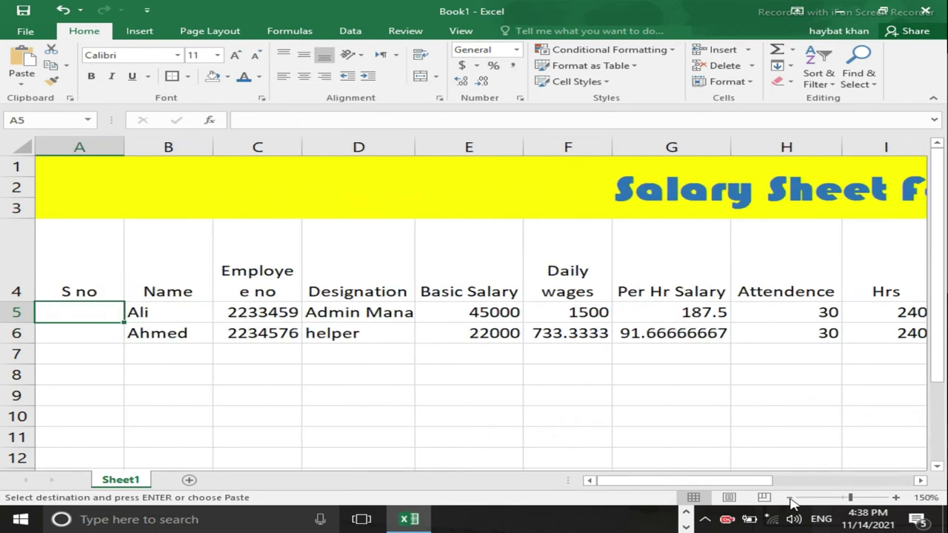
pyautogui.press('Up')
pyautogui.press('Right')
pyautogui.press('Down')
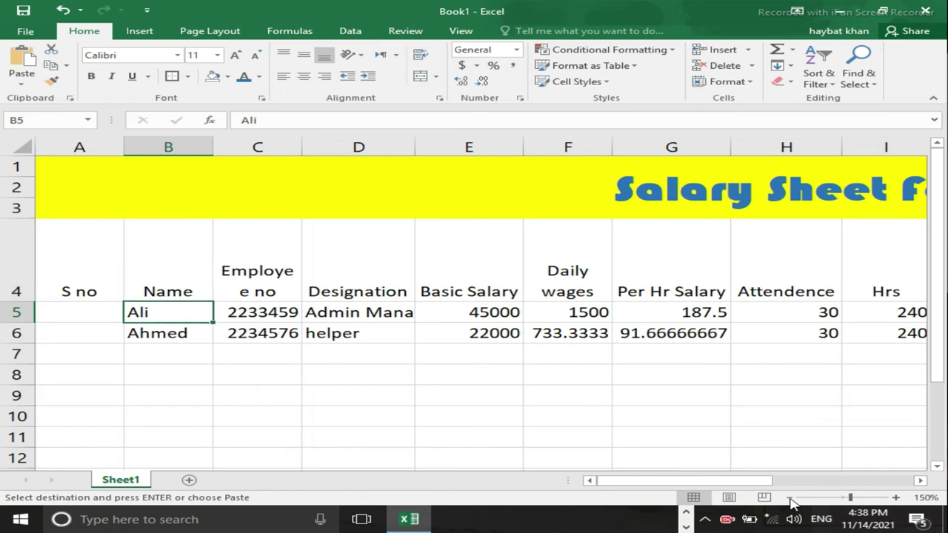
pyautogui.press('Right')
pyautogui.press('Right')
pyautogui.press('Right')
pyautogui.press('Right')
pyautogui.press('Left')
pyautogui.press('Left')
pyautogui.press('Right')
pyautogui.press('Right')
pyautogui.press('Right')
pyautogui.press('Right')
pyautogui.press('Right')
pyautogui.press('Right')
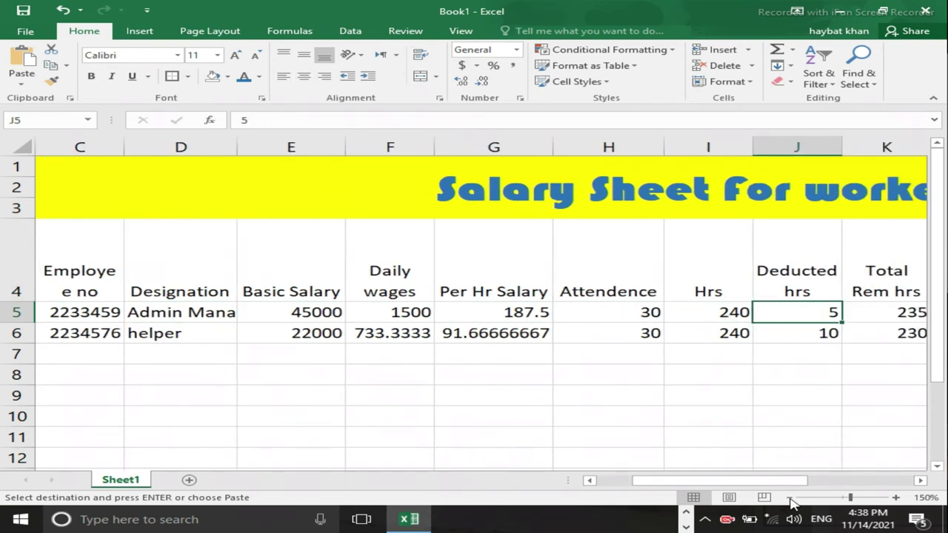
# - Set the first employee's deducted hours and overtime hours to 0
pyautogui.write('0')
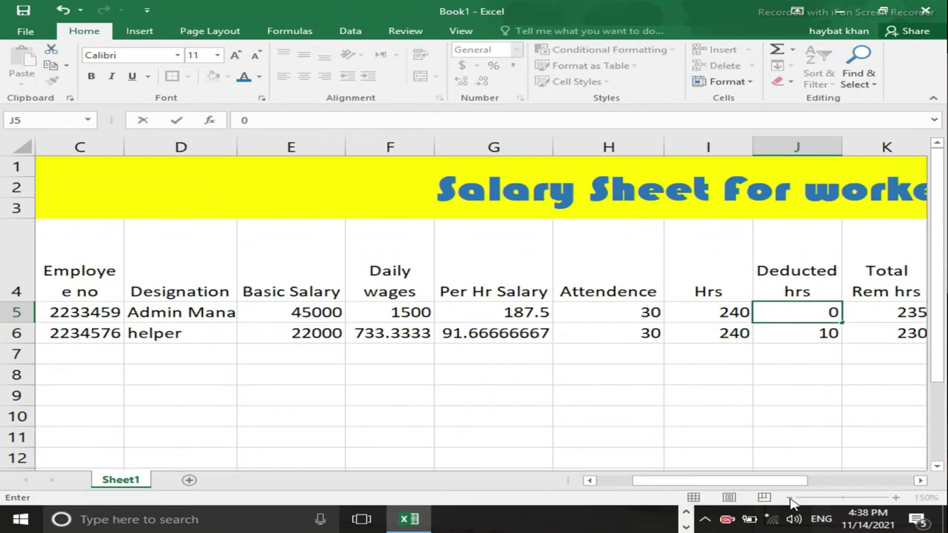
pyautogui.press('Right')
pyautogui.press('Right')
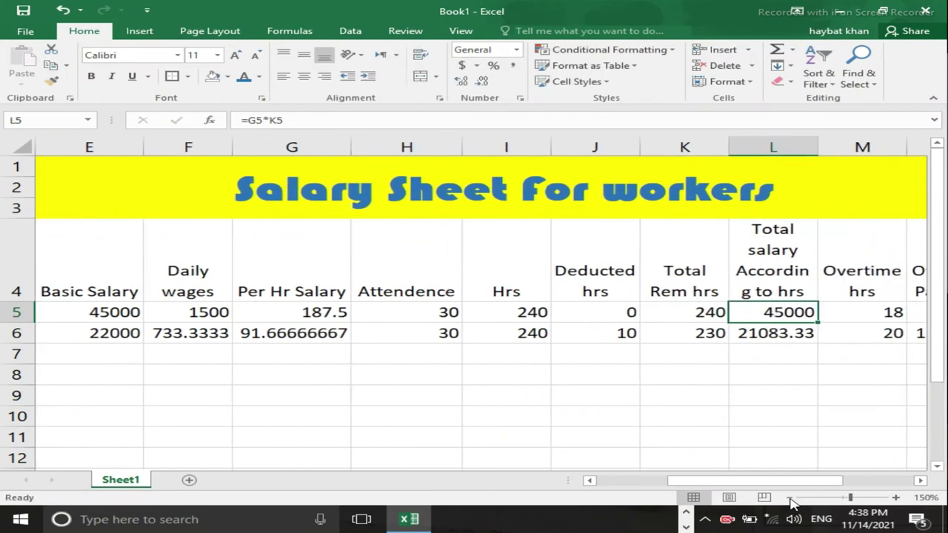
pyautogui.press('Right')
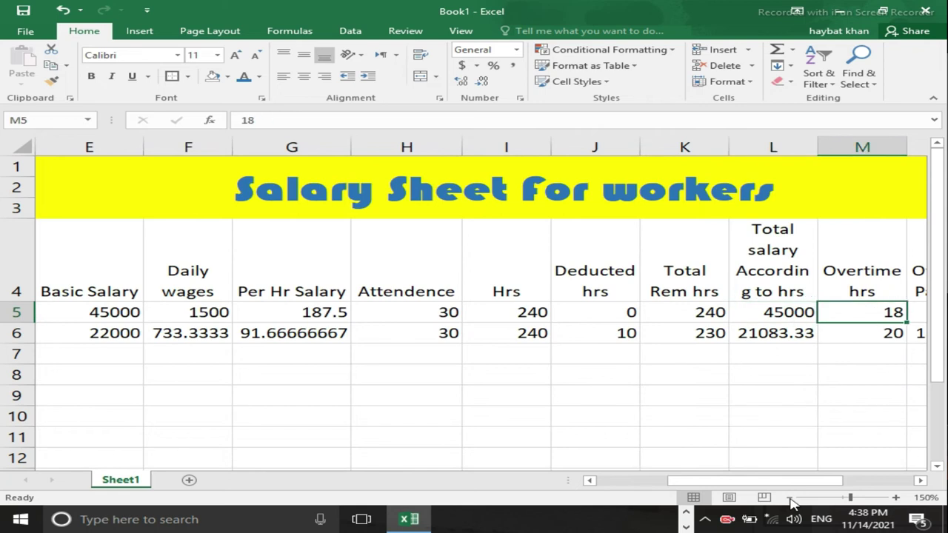
pyautogui.write('0')
pyautogui.press('Right')
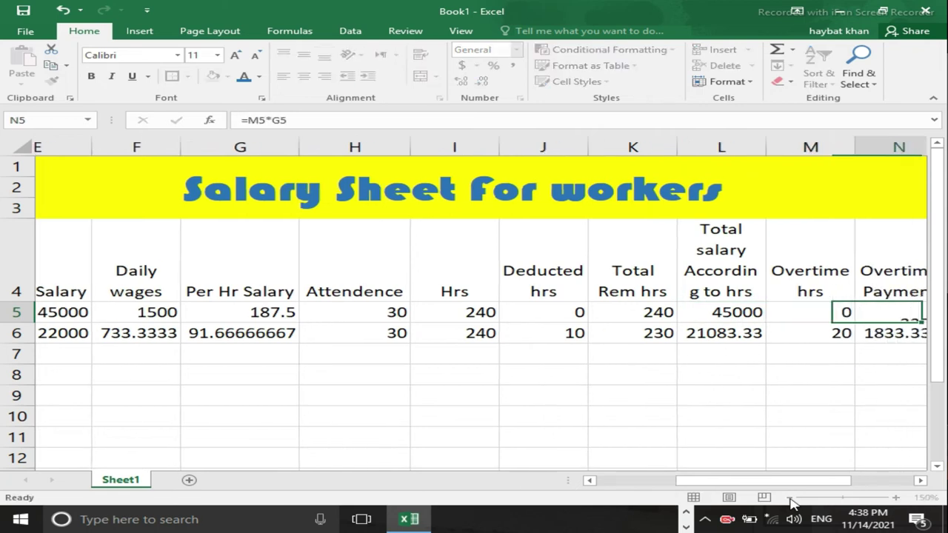
# - Set both of the first employee's advances to 0, making net payment 45000
pyautogui.press('Right')
pyautogui.press('Right')
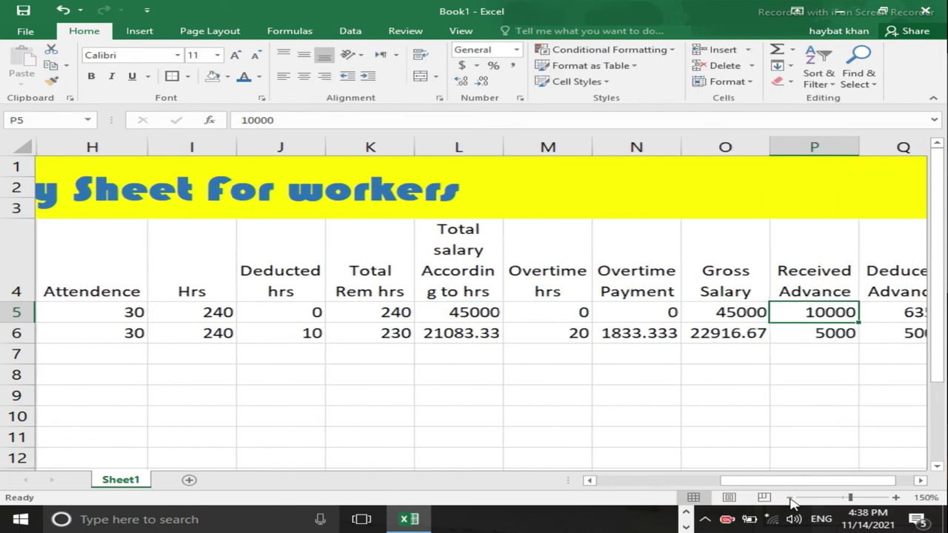
pyautogui.press('Left')
pyautogui.press('Right')
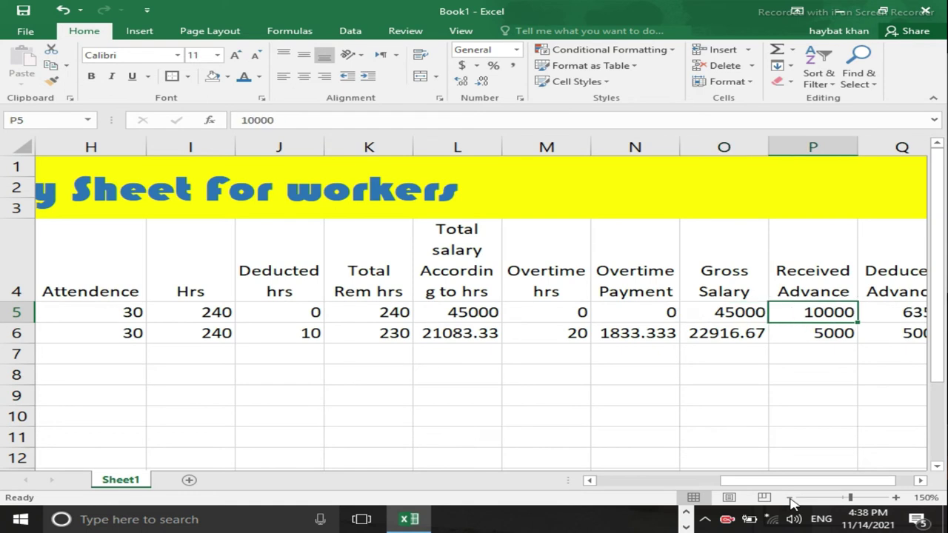
pyautogui.write('0')
pyautogui.press('Right')
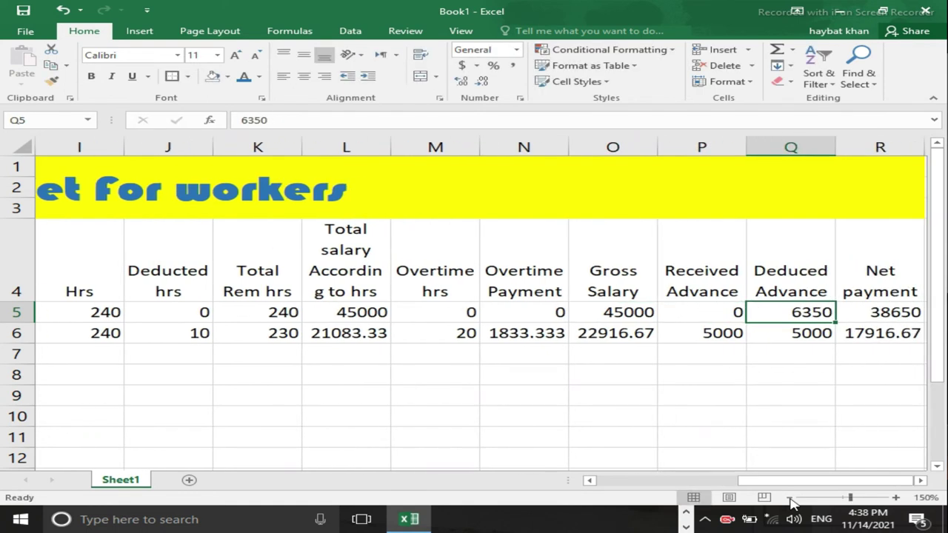
pyautogui.write('0')
pyautogui.press('Right')
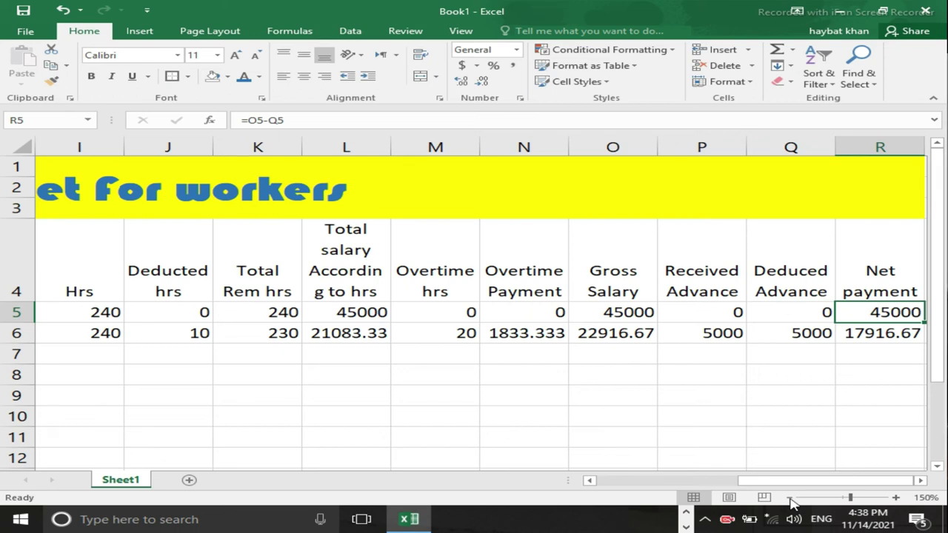
pyautogui.press('Left')
pyautogui.press('Left')
pyautogui.press('Left')
pyautogui.press('Left')
pyautogui.press('Left')
pyautogui.press('Left')
pyautogui.press('Left')
# - Change the first employee's attendance in H5 to 26 days
pyautogui.press('Right')
pyautogui.press('Right')
pyautogui.press('Right')
pyautogui.press('Right')
pyautogui.press('Right')
pyautogui.press('Right')
pyautogui.press('Right')
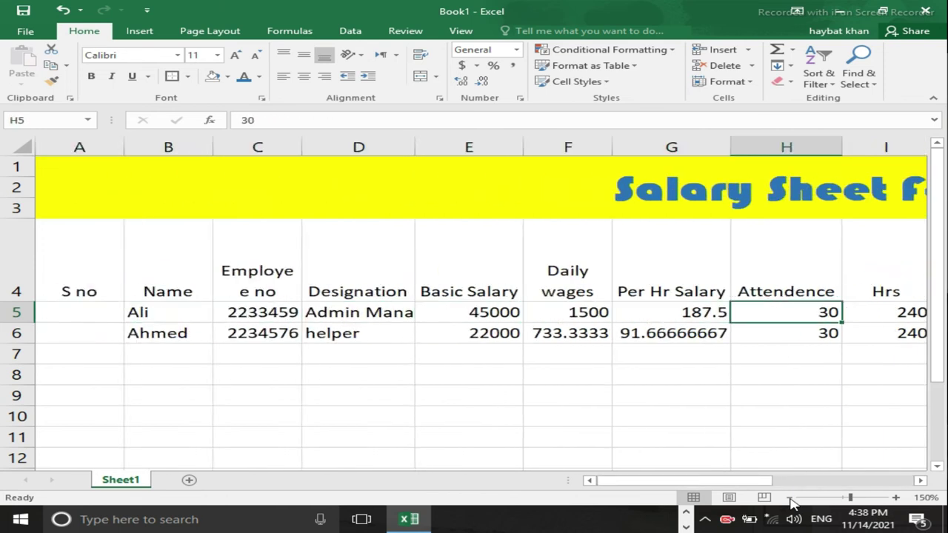
pyautogui.write('20')
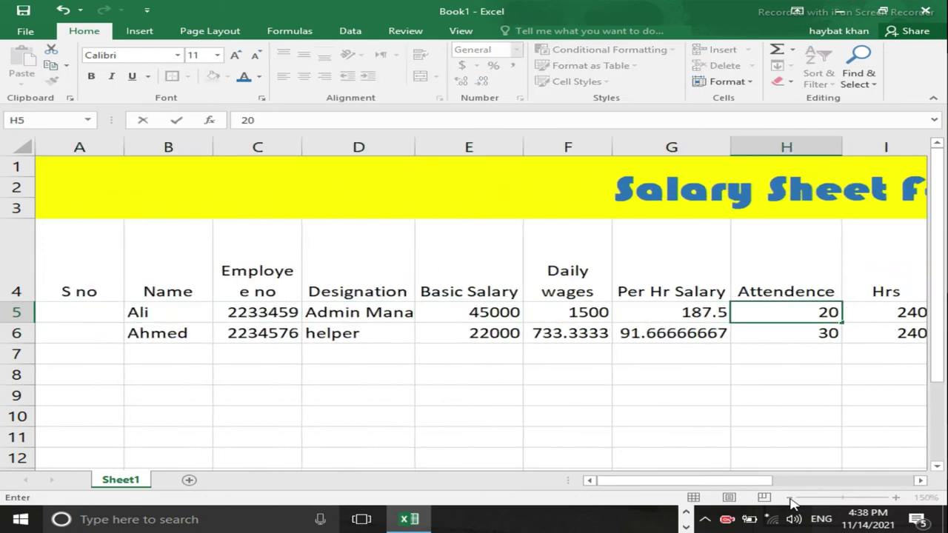
pyautogui.press('BackSpace')
pyautogui.write('6')
pyautogui.press('Tab')
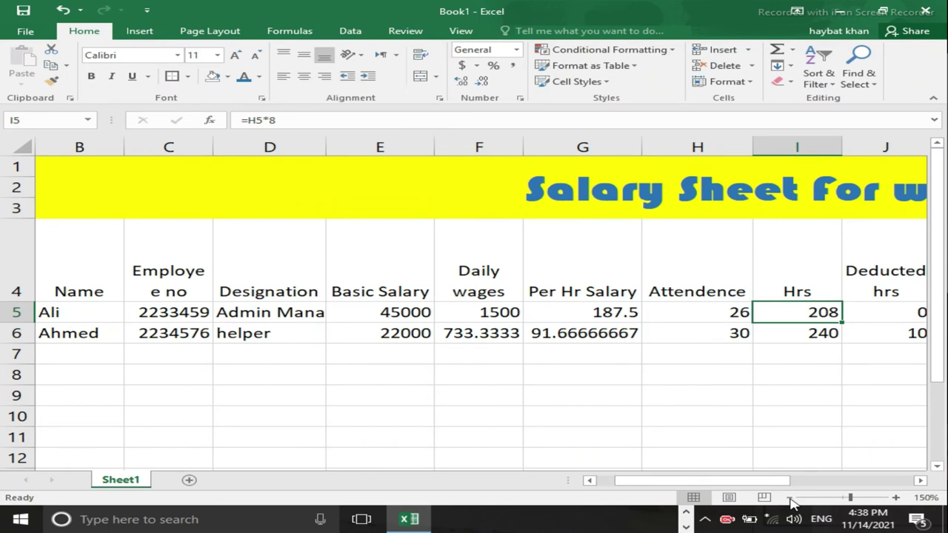
# - Enter 4 deducted hours in J5 and 30 overtime hours in M5
pyautogui.press('Tab')
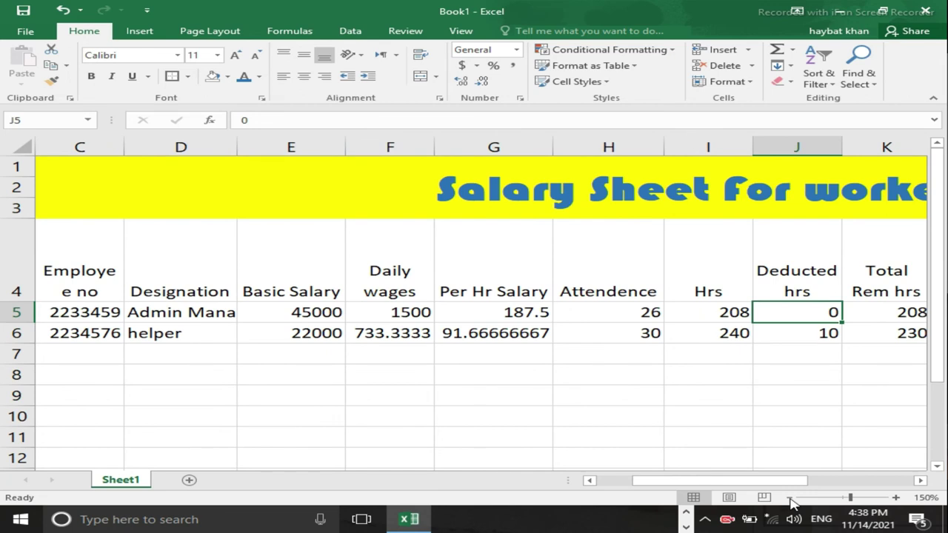
pyautogui.write('4')
pyautogui.press('Tab')
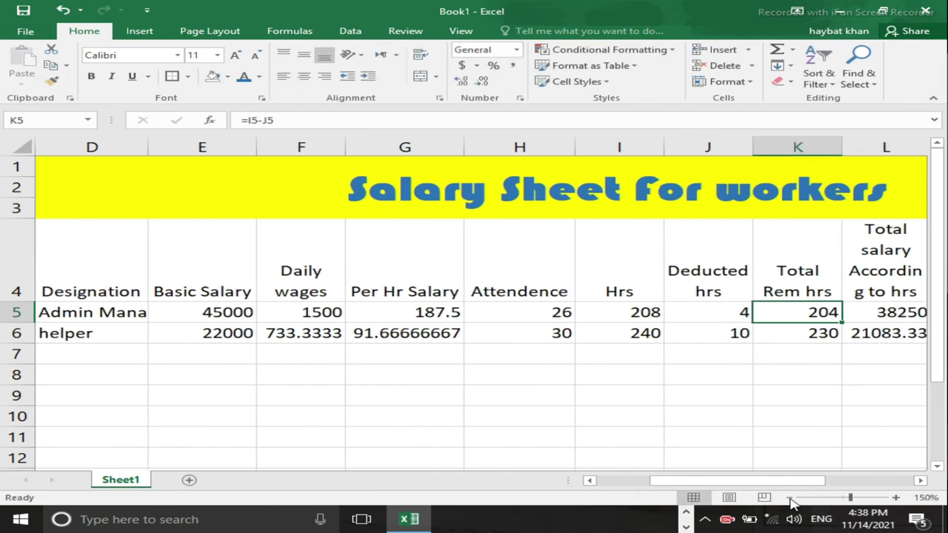
pyautogui.press('Tab')
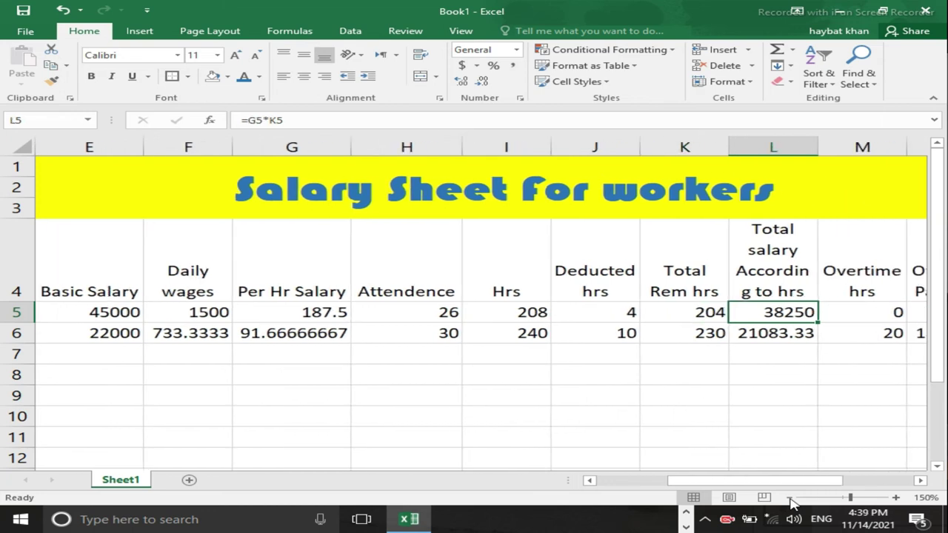
pyautogui.press('Tab')
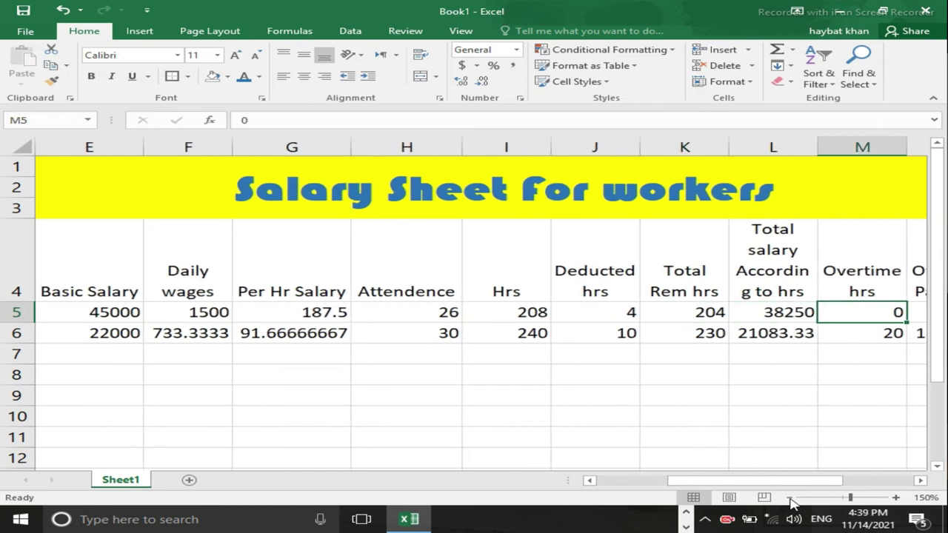
pyautogui.write('30')
pyautogui.press('Tab')
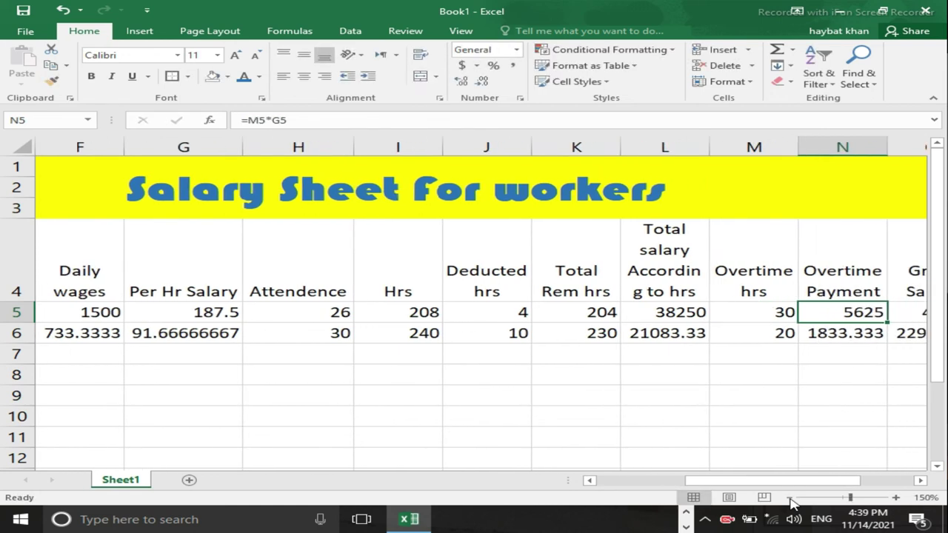
pyautogui.press('Tab')
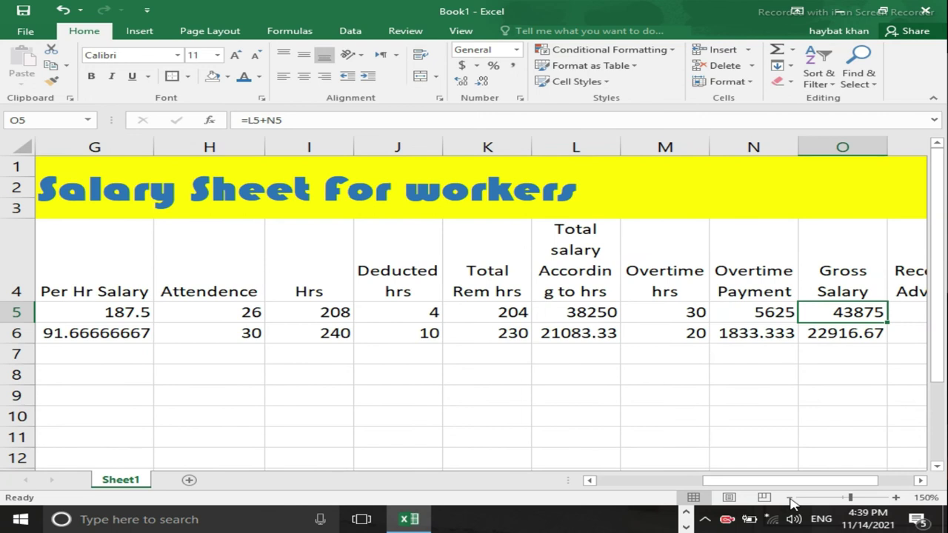
pyautogui.press('Tab')
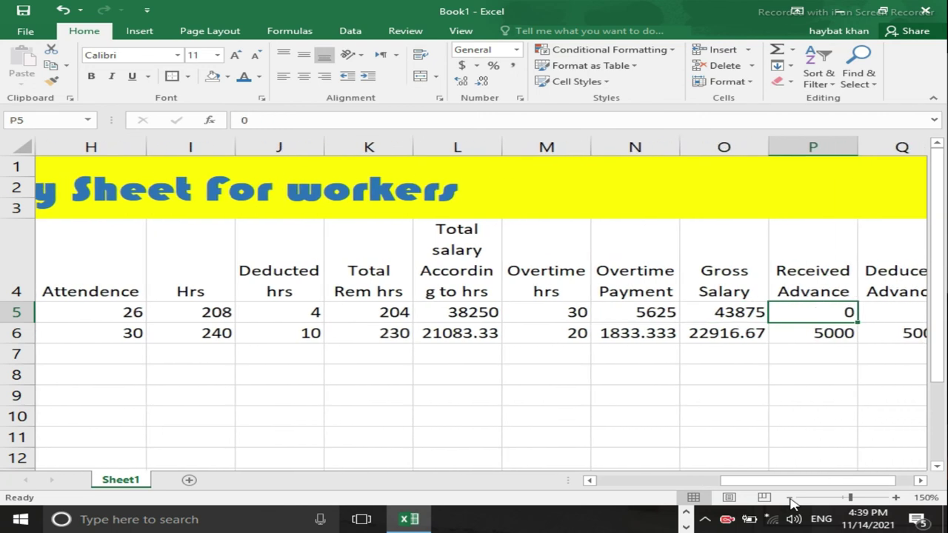
# - Enter 3000 as the first employee's received advance in P5
pyautogui.press('Tab')
pyautogui.press('Tab')
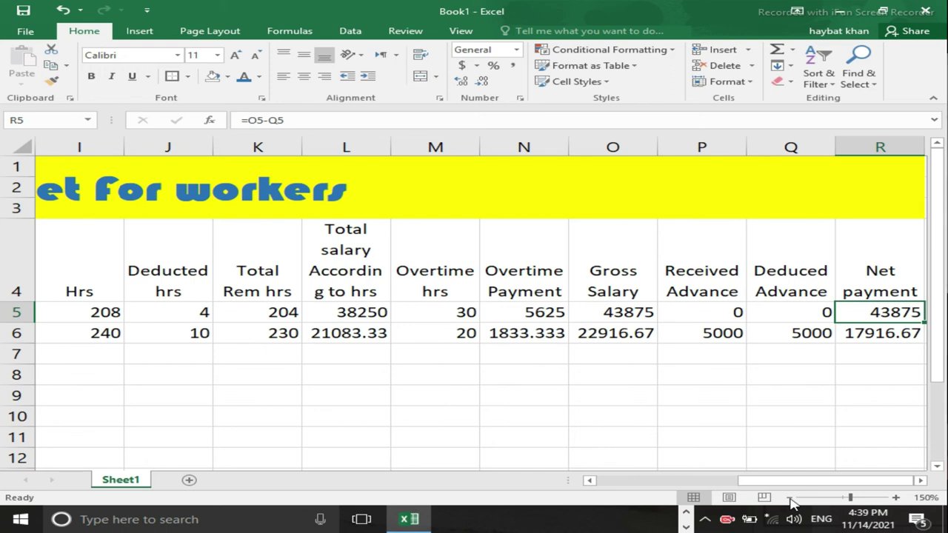
pyautogui.press('Left')
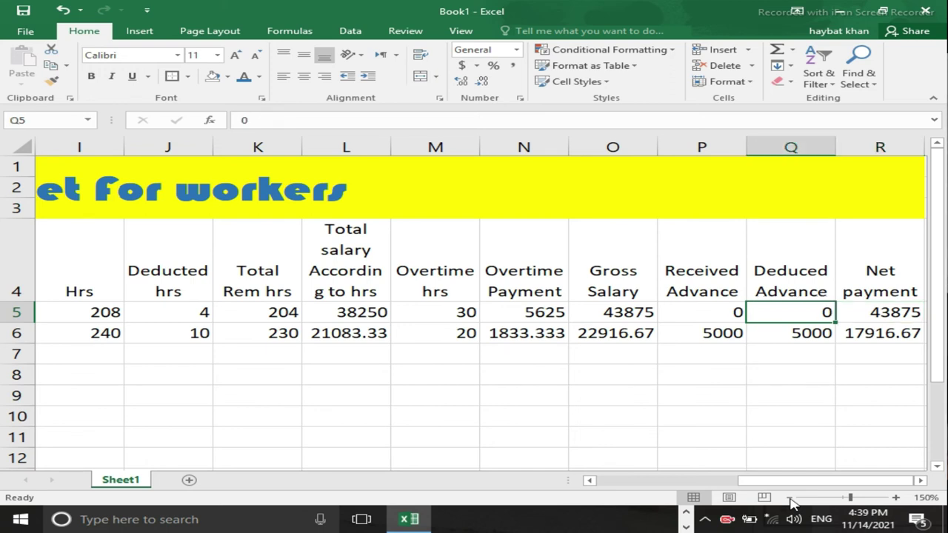
pyautogui.press('Left')
pyautogui.write('3000')
pyautogui.press('Tab')
# - Enter 3000 as the deduced advance in Q5, lowering net payment to 40875
pyautogui.write('2')
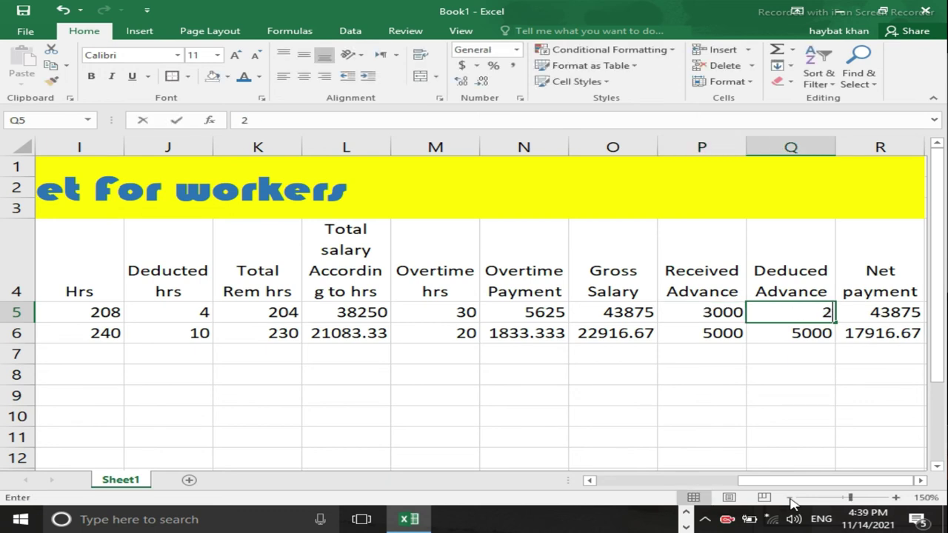
pyautogui.press('BackSpace')
pyautogui.write('w')
pyautogui.press('BackSpace')
pyautogui.write('3000')
pyautogui.press('Return')
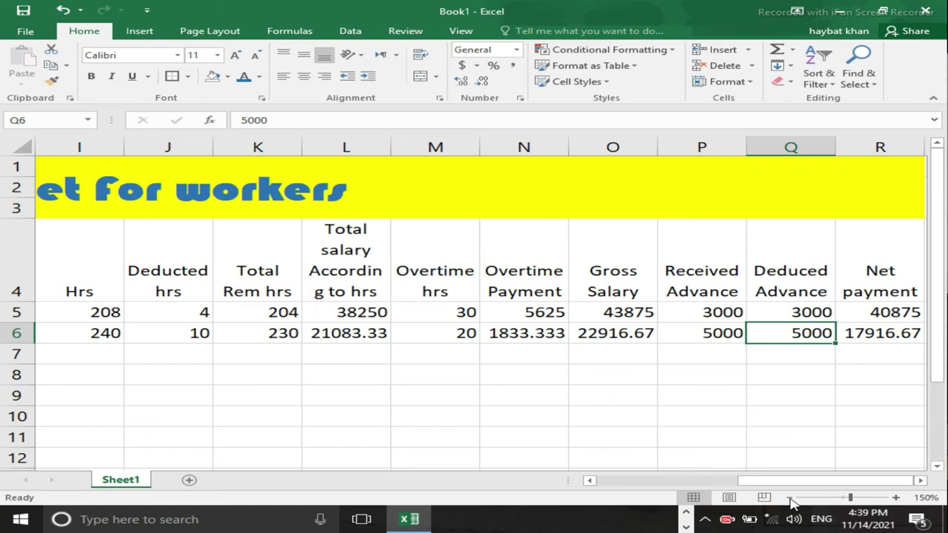
pyautogui.press('Up')
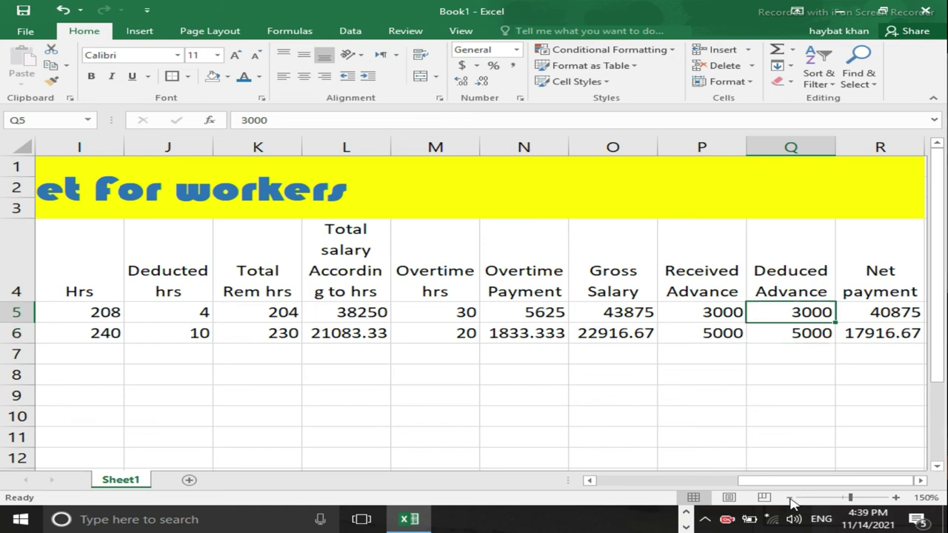
pyautogui.press('Left')
pyautogui.press('Left')
pyautogui.press('Left')
pyautogui.press('Left')
pyautogui.press('Left')
pyautogui.press('Left')
pyautogui.press('Left')
pyautogui.press('Left')
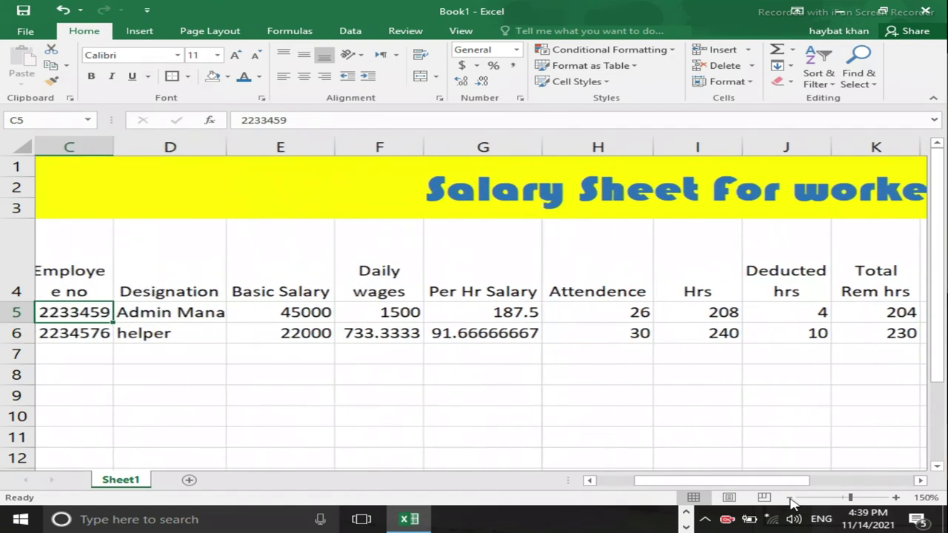
# - Change the first employee's Basic Salary in E5 to 30000
pyautogui.press('Right')
pyautogui.press('Right')
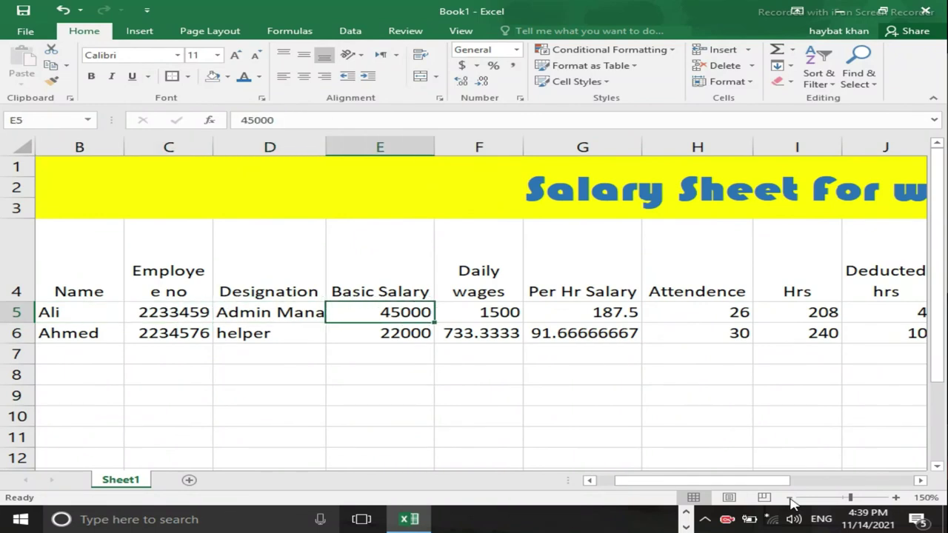
pyautogui.press('Right')
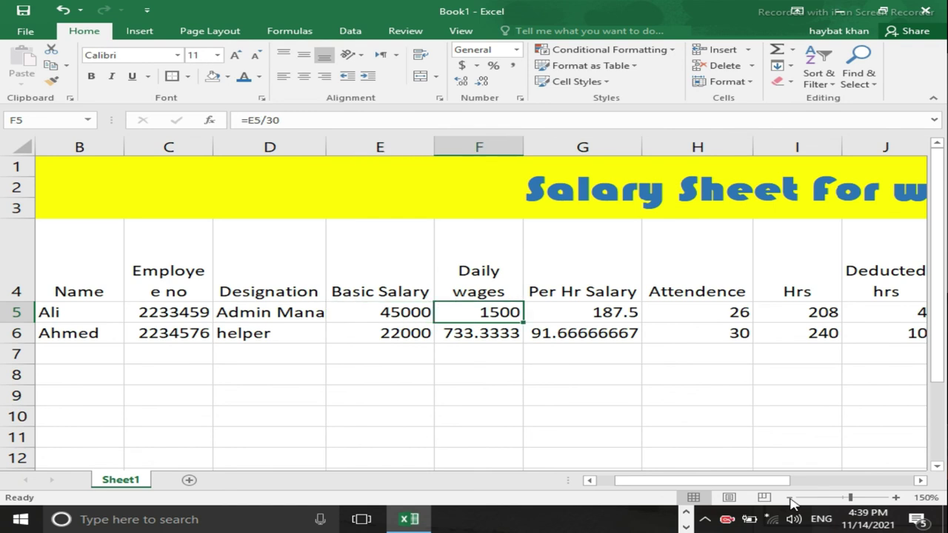
pyautogui.press('Right')
pyautogui.press('Right')
pyautogui.press('Right')
pyautogui.press('Right')
pyautogui.press('Right')
pyautogui.press('Right')
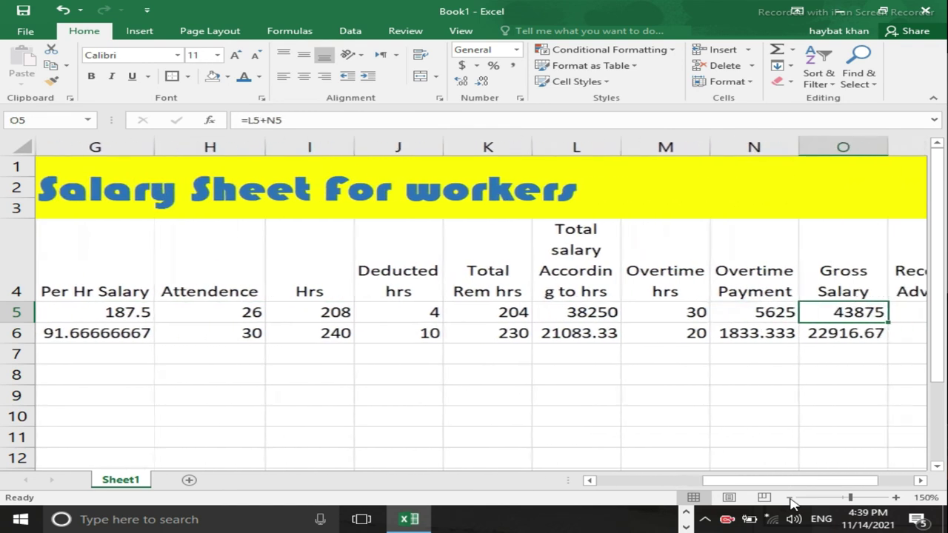
pyautogui.press('Left')
pyautogui.press('Left')
pyautogui.press('Left')
pyautogui.press('Left')
pyautogui.press('Left')
pyautogui.press('Left')
pyautogui.press('Left')
pyautogui.press('Right')
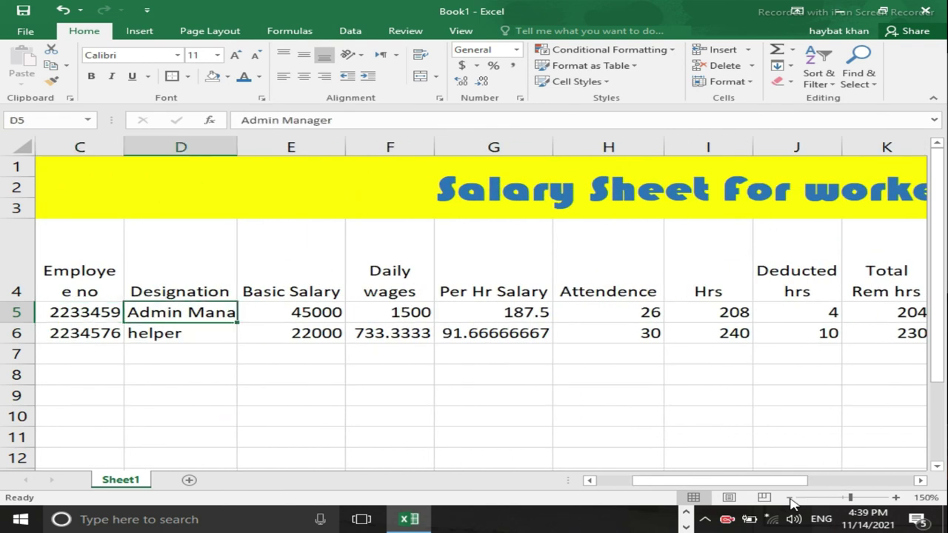
pyautogui.press('Left')
pyautogui.press('Left')
pyautogui.press('Left')
pyautogui.press('Right')
pyautogui.press('Right')
pyautogui.press('Right')
pyautogui.press('Right')
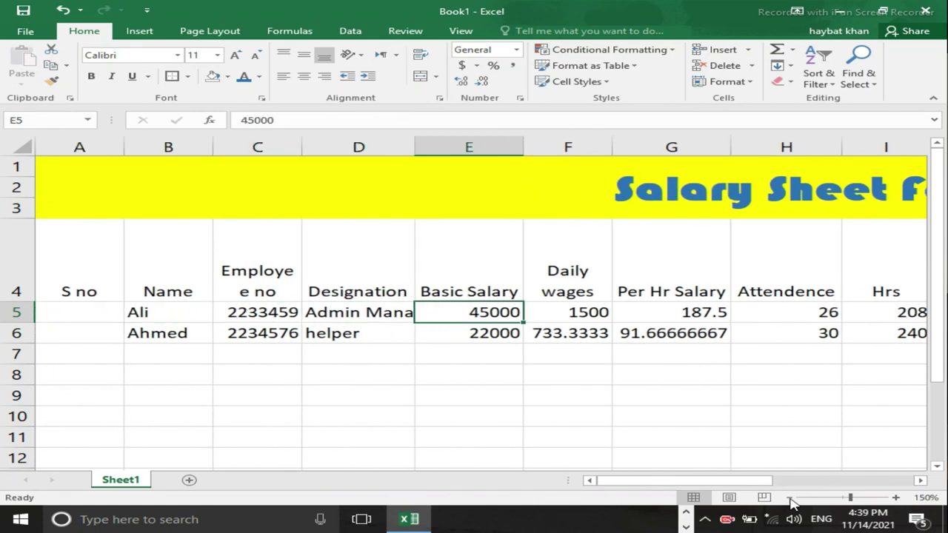
pyautogui.write('30000')
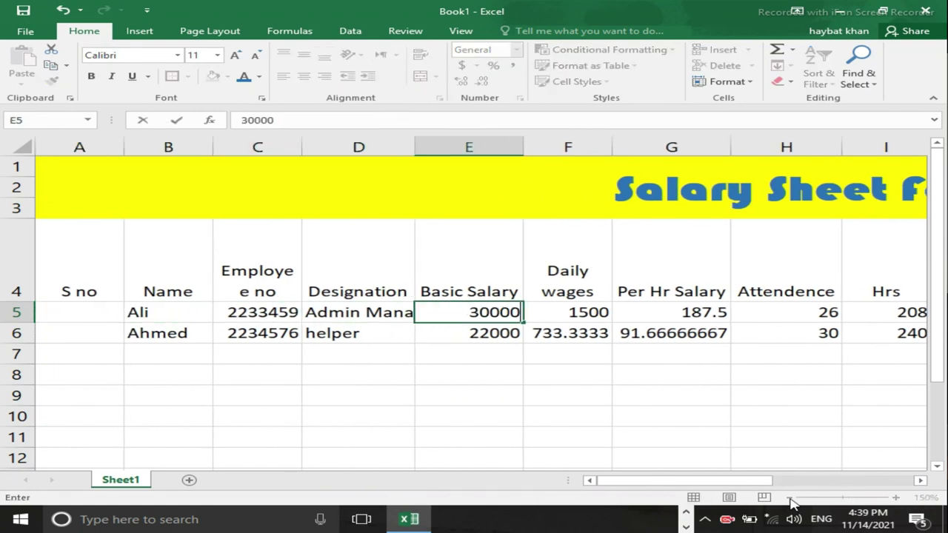
pyautogui.press('Return')
# - Check the recalculated daily wages 1000, per-hour salary 125 and hours columns in row 5
pyautogui.press('Up')
pyautogui.press('Right')
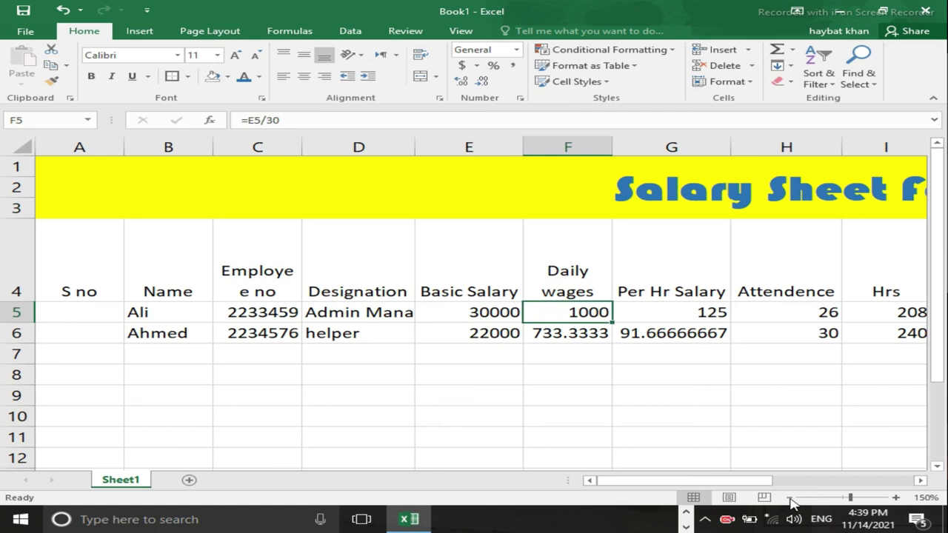
pyautogui.press('Right')
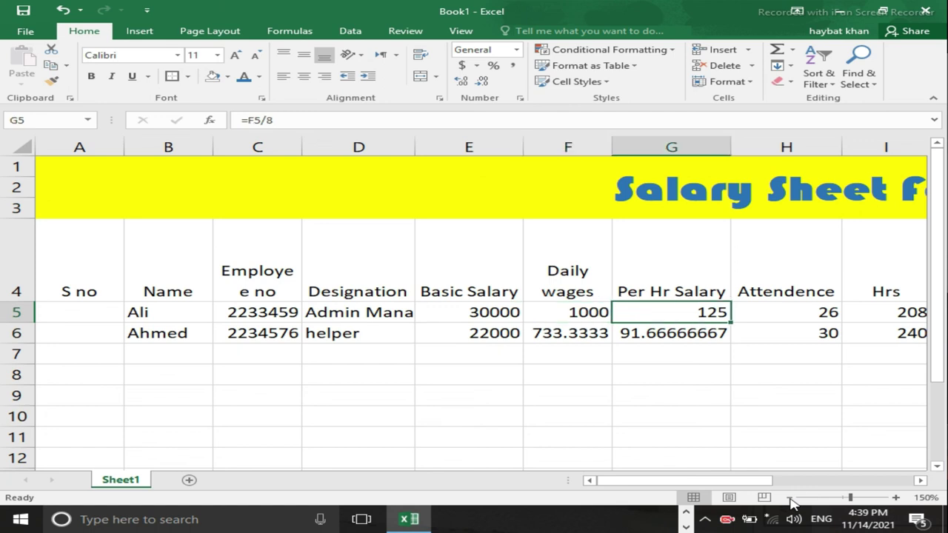
pyautogui.press('Right')
pyautogui.press('Right')
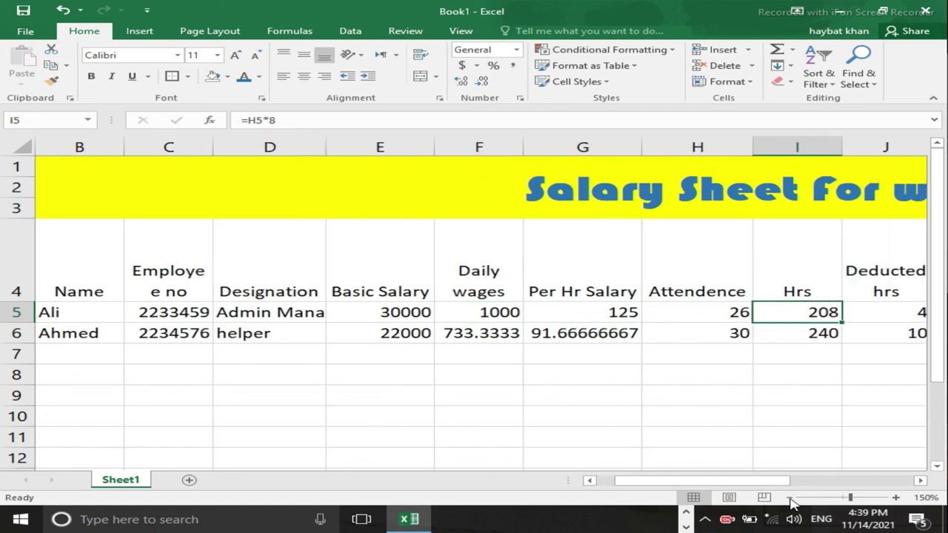
pyautogui.press('Right')
pyautogui.press('Right')
pyautogui.press('Right')
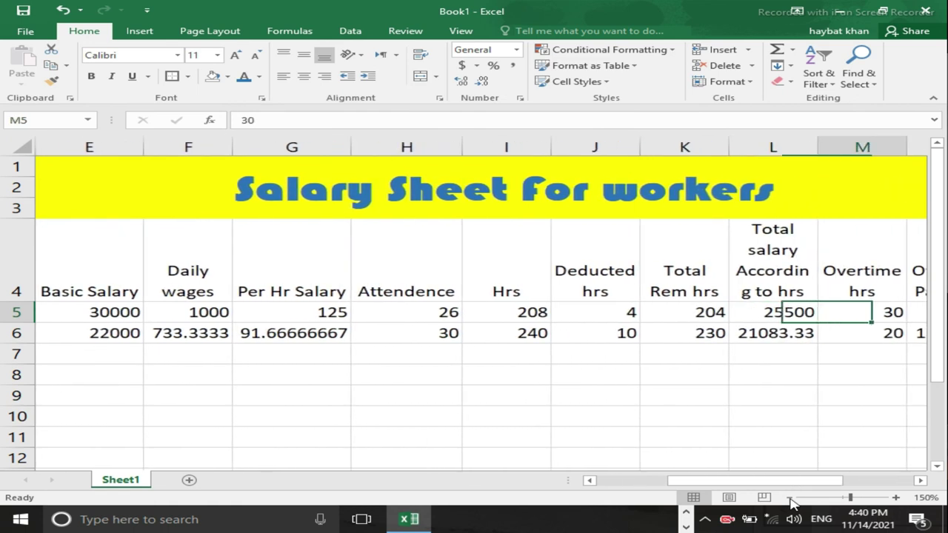
pyautogui.press('Right')
pyautogui.press('Right')
pyautogui.press('Right')
pyautogui.press('Right')
pyautogui.press('Right')
pyautogui.press('Right')
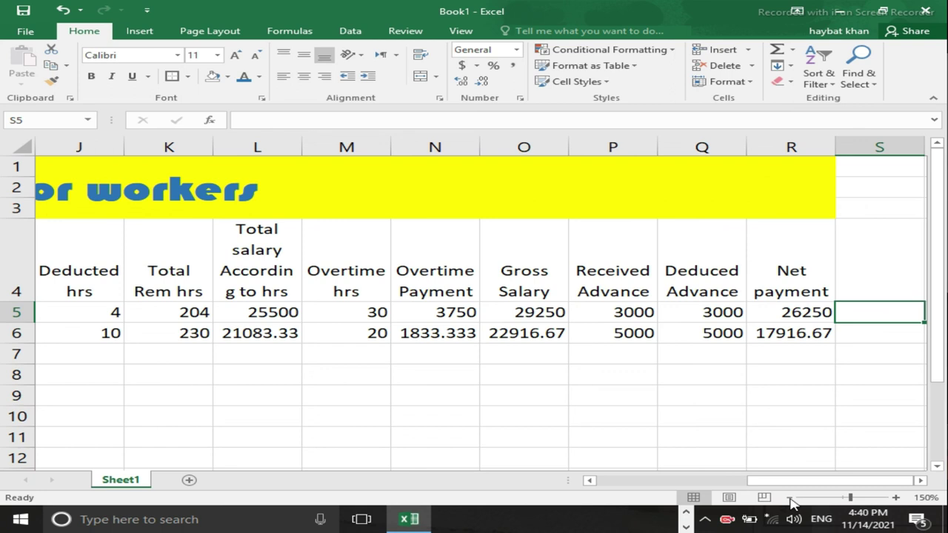
# - Enter 'operator' in D6 and 35000 in E6, then review row 6's recalculated values
pyautogui.press('Down')
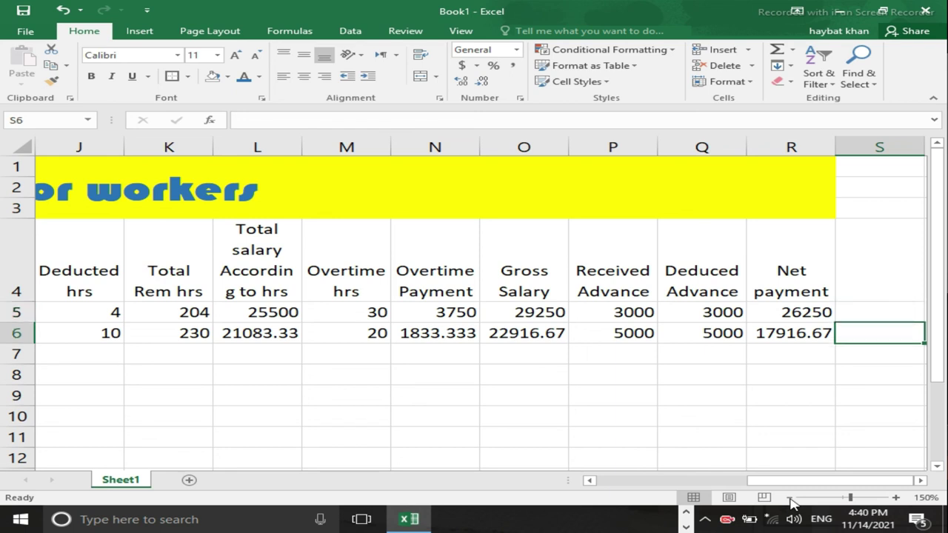
pyautogui.press('Left')
pyautogui.press('Left')
pyautogui.press('Left')
pyautogui.press('Left')
pyautogui.press('Left')
pyautogui.press('Left')
pyautogui.press('Left')
pyautogui.press('Left')
pyautogui.press('Left')
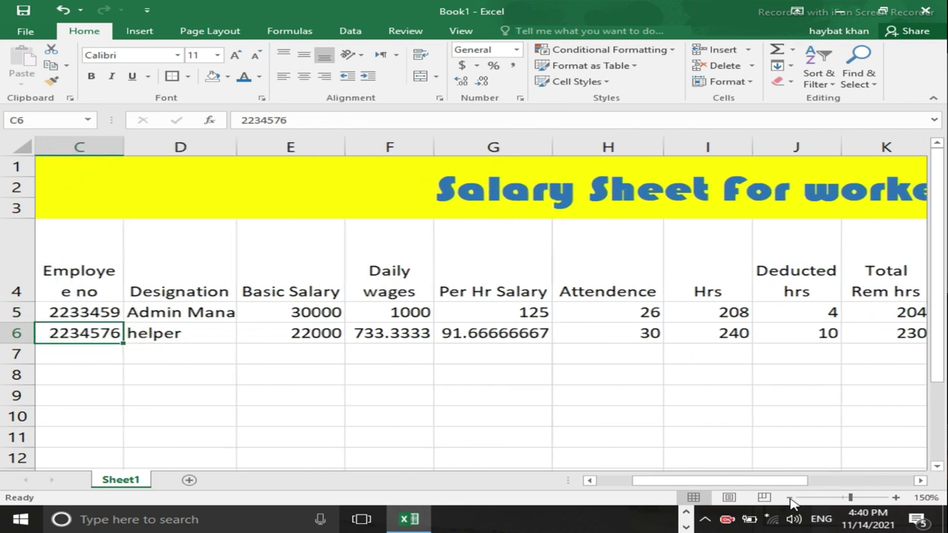
pyautogui.press('Right')
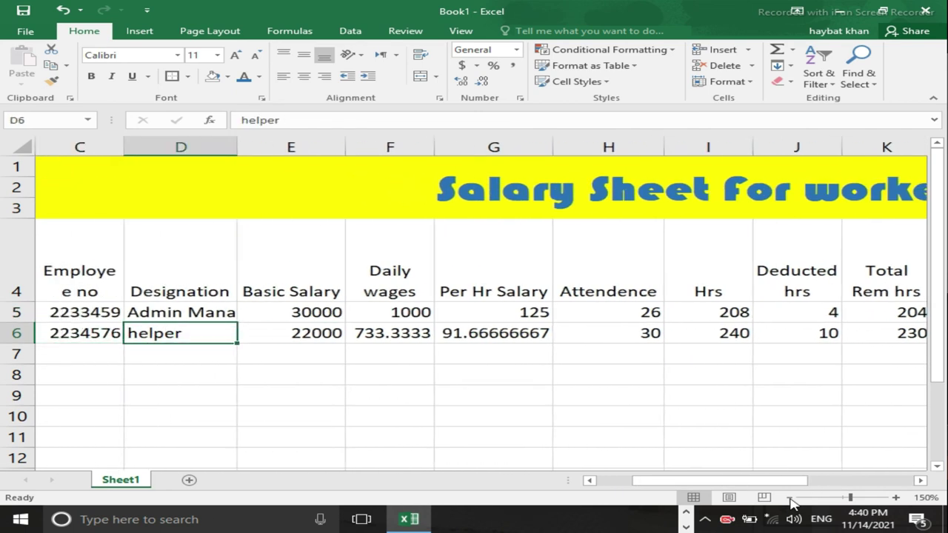
pyautogui.write('operator')
pyautogui.press('Right')
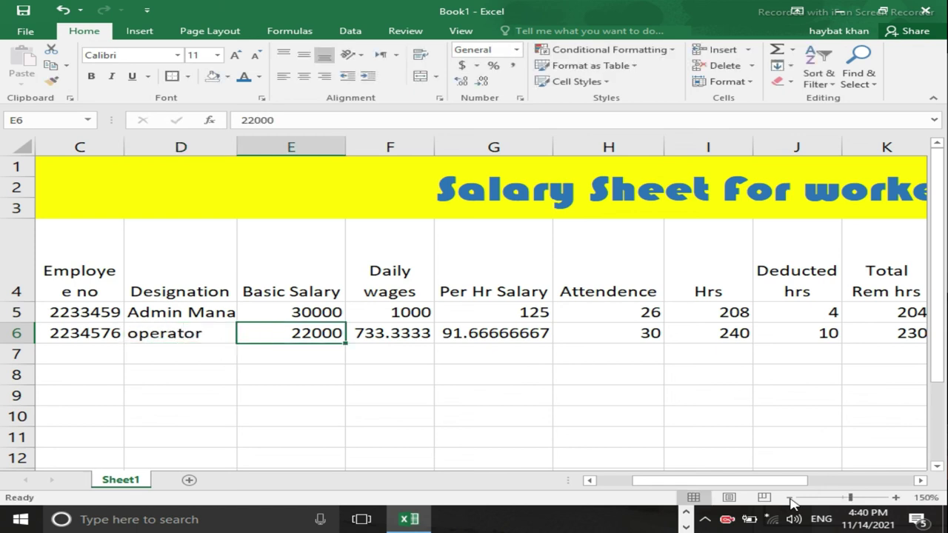
pyautogui.write('35000')
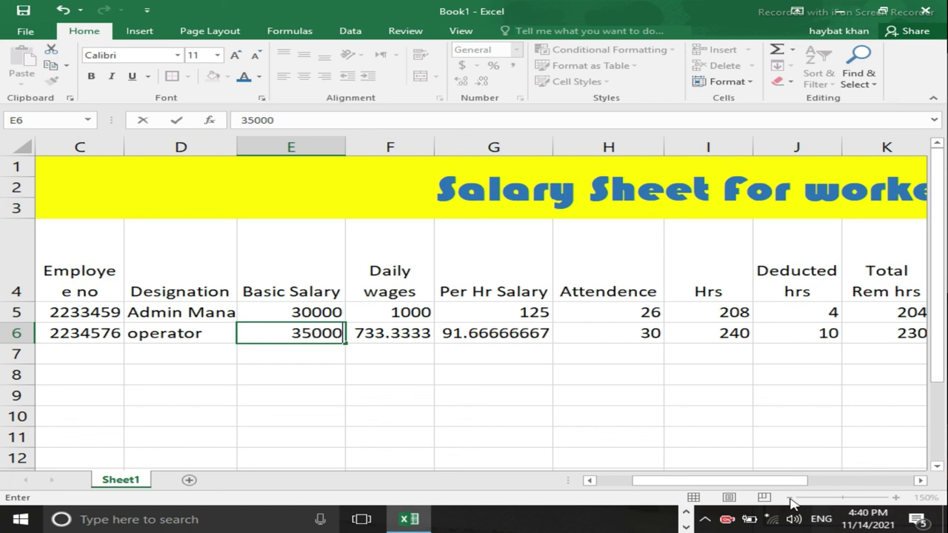
pyautogui.press('Right')
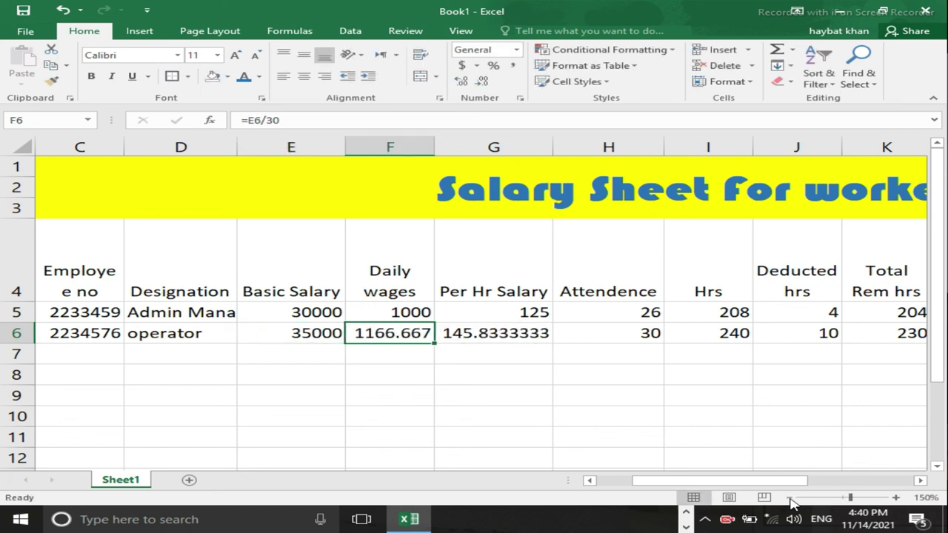
pyautogui.press('Right')
pyautogui.press('Right')
pyautogui.press('Right')
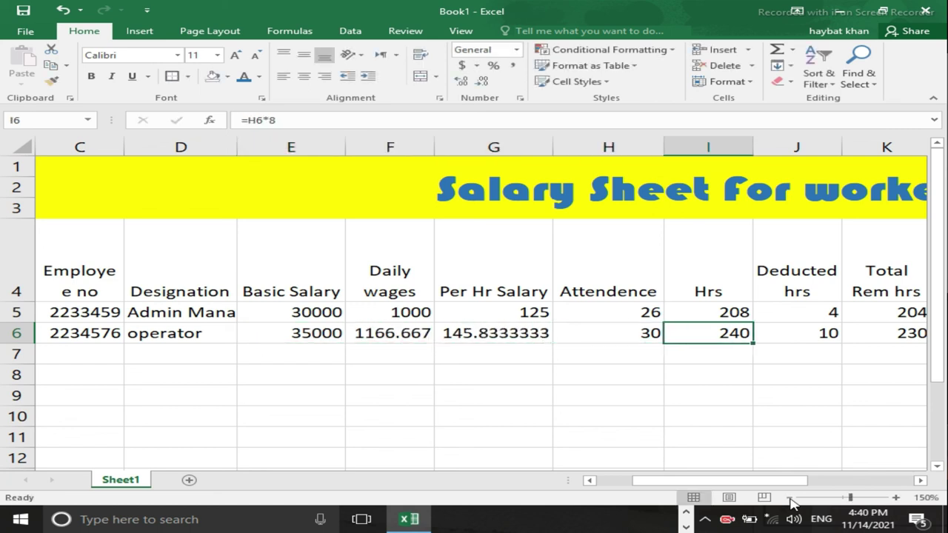
pyautogui.press('Right')
pyautogui.press('Right')
pyautogui.press('Right')
pyautogui.press('Right')
pyautogui.press('Right')
pyautogui.press('Right')
pyautogui.press('Right')
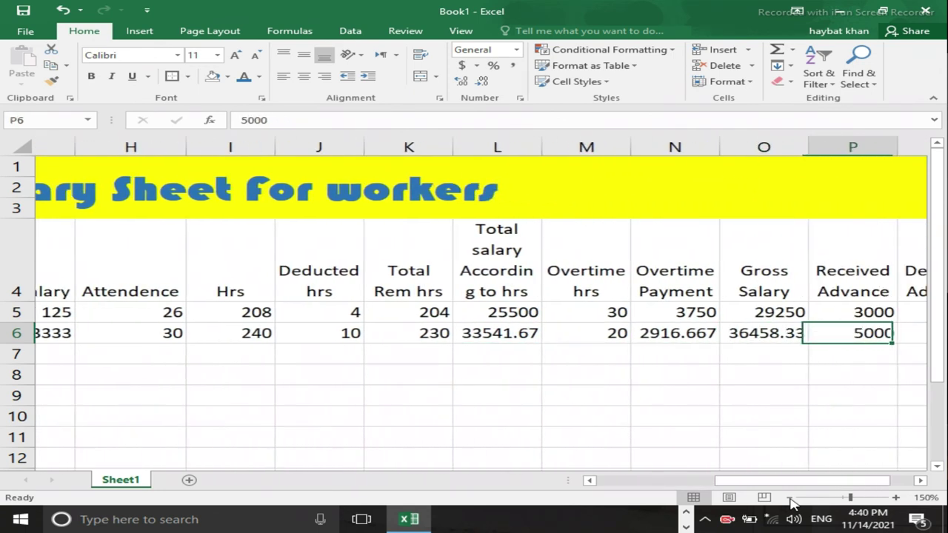